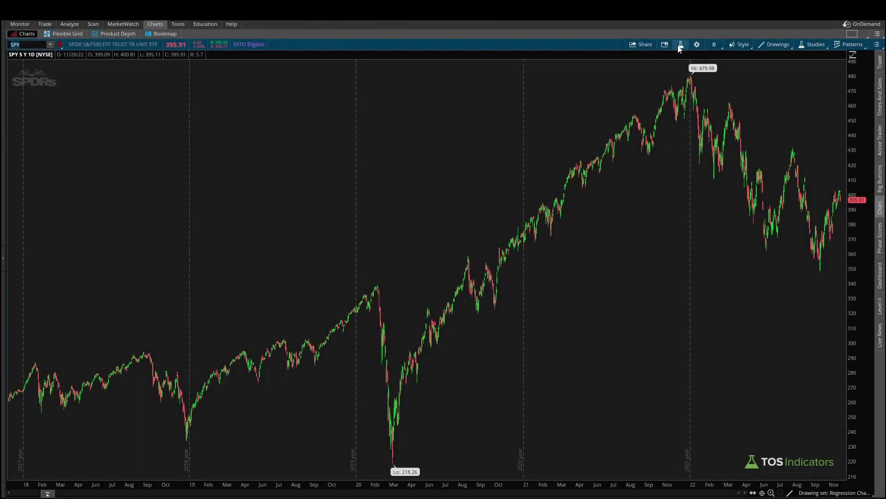
# - Find the MACDStrat strategy and add it to the SPY chart's price studies
pyautogui.click(680, 44)
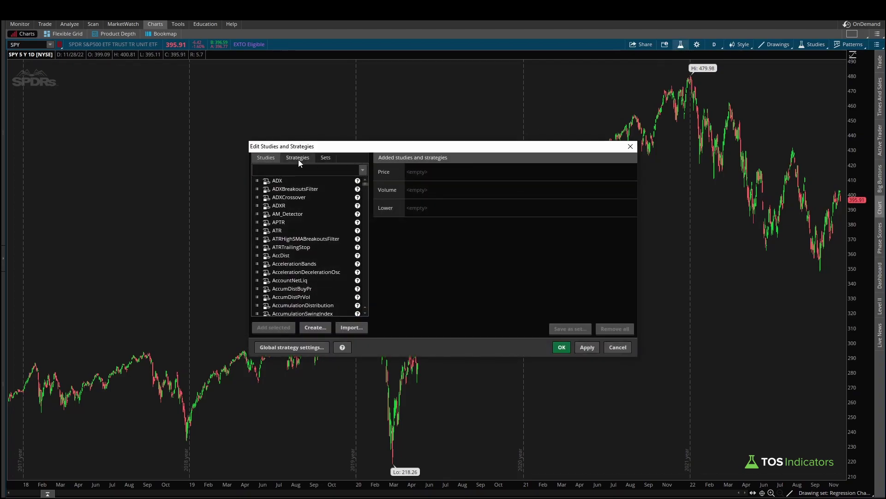
pyautogui.click(299, 159)
pyautogui.write('macdstrat')
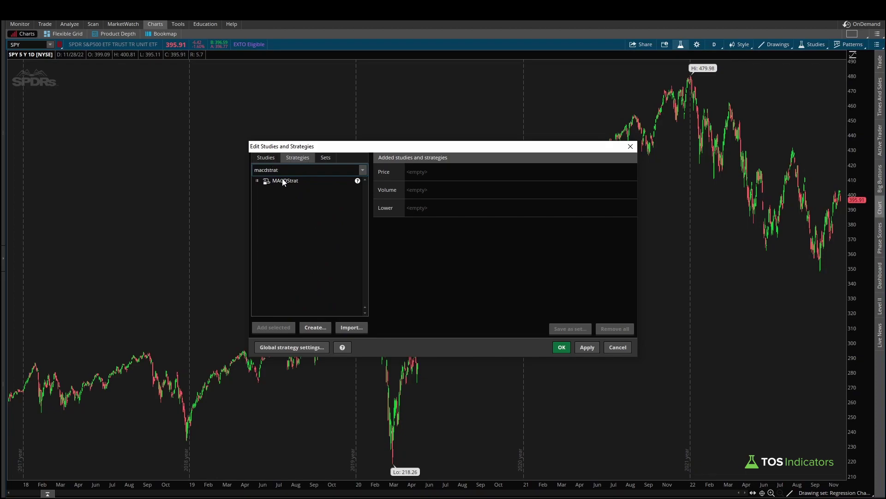
pyautogui.doubleClick(284, 181)
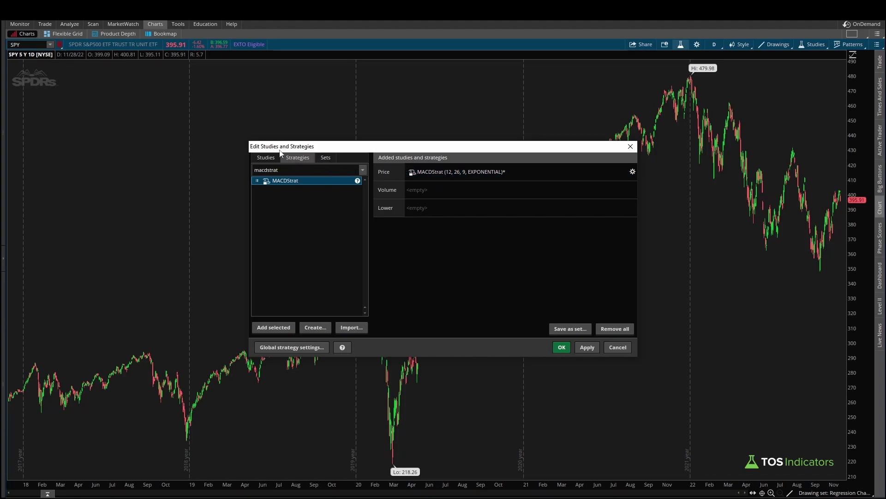
# - Find the MACD study and add it to the chart as a lower study
pyautogui.click(266, 158)
pyautogui.write('macd')
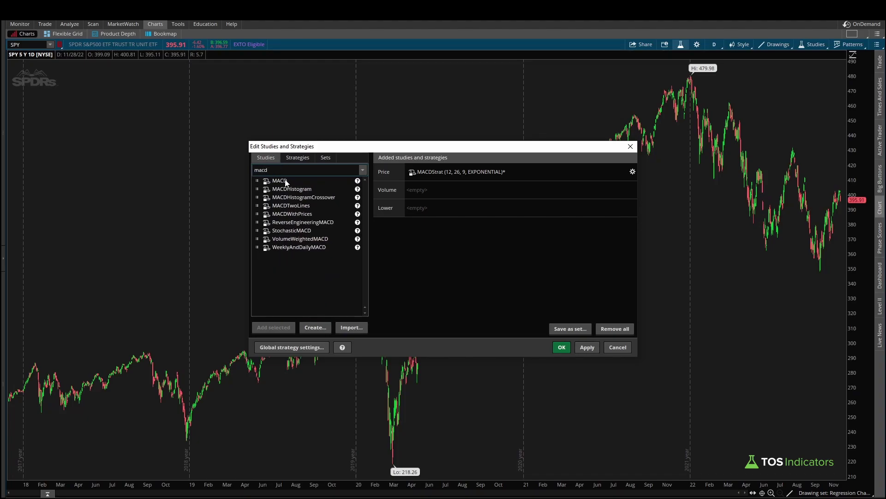
pyautogui.click(285, 182)
pyautogui.doubleClick(329, 180)
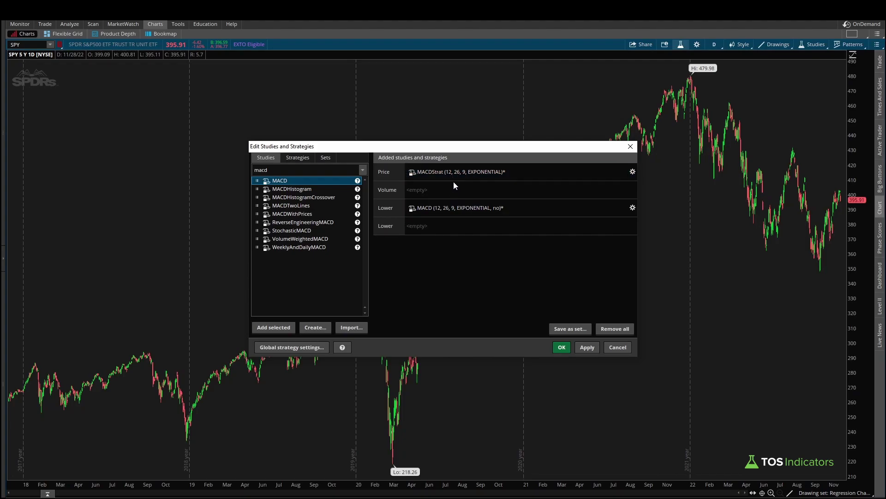
# - Turn on breakout signals for the MACD study by setting them to Yes, and apply the studies to the chart
pyautogui.moveTo(454, 209)
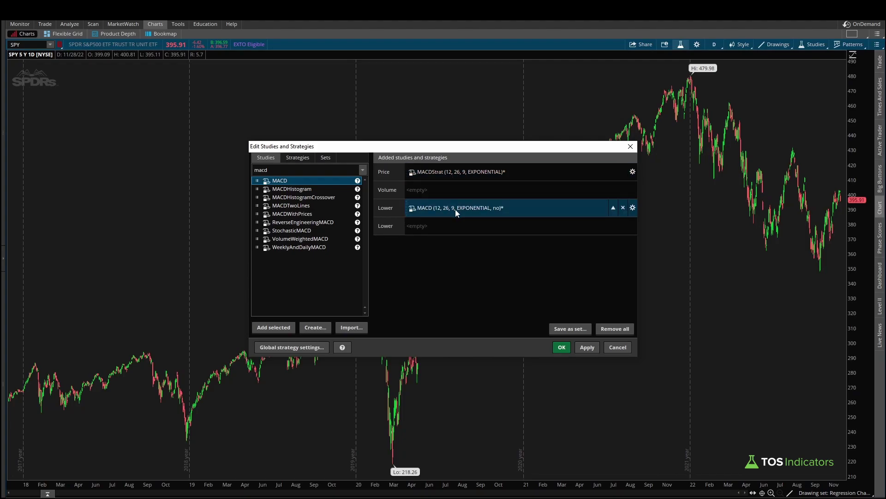
pyautogui.doubleClick(488, 212)
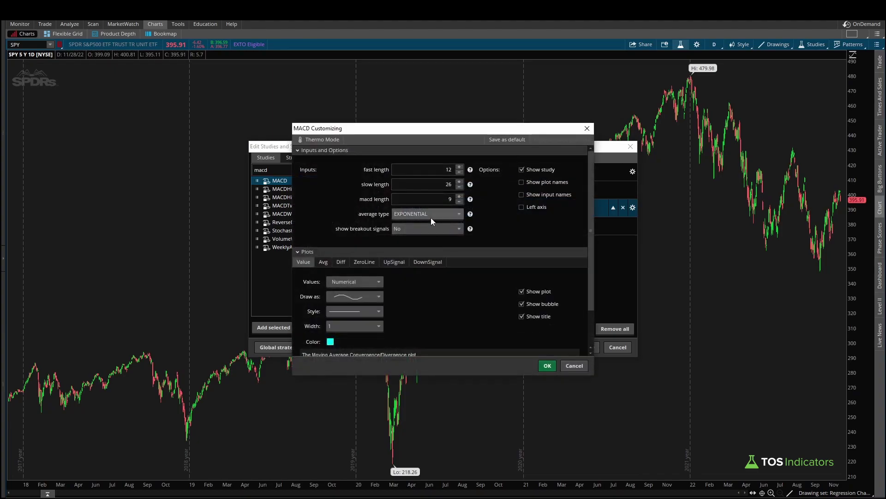
pyautogui.click(417, 229)
pyautogui.click(411, 243)
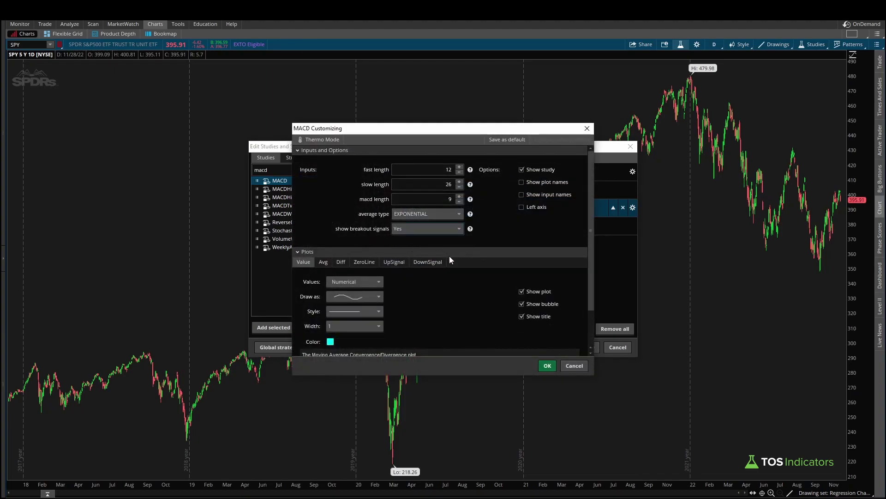
pyautogui.click(547, 366)
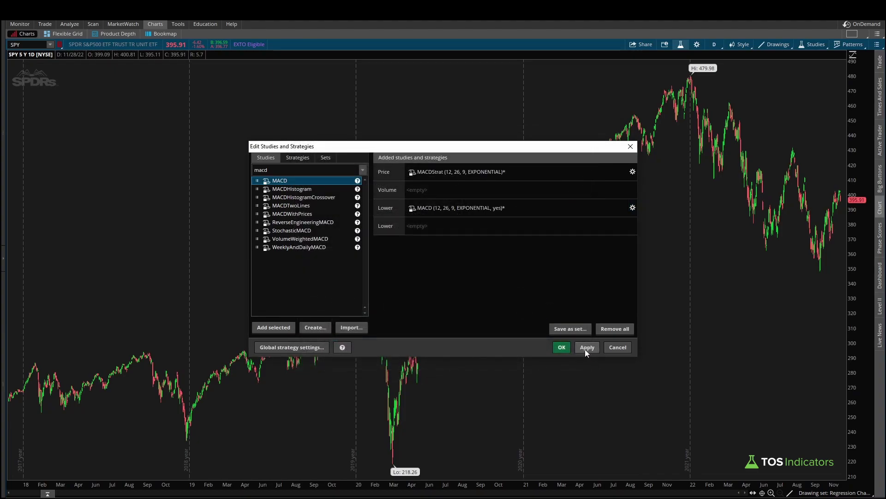
pyautogui.click(586, 348)
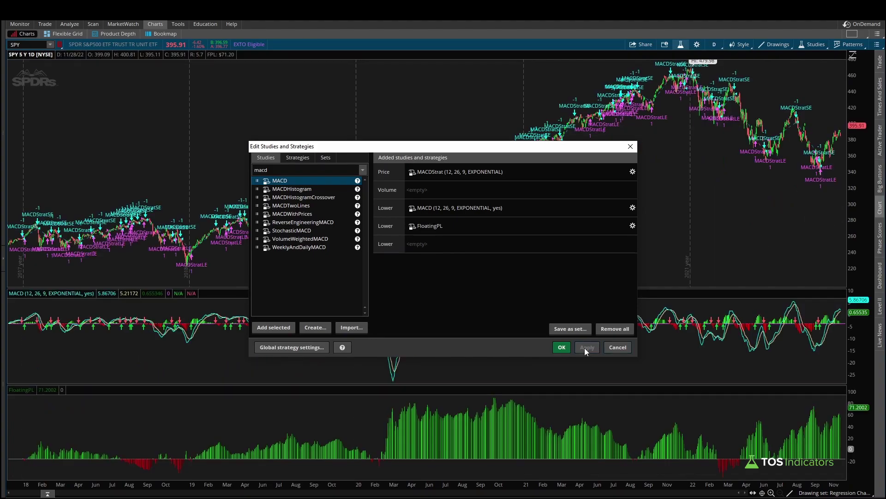
# - Check the default trade size in the global strategy settings, and accept the settings and the studies list
pyautogui.moveTo(294, 369); pyautogui.dragTo(328, 432)
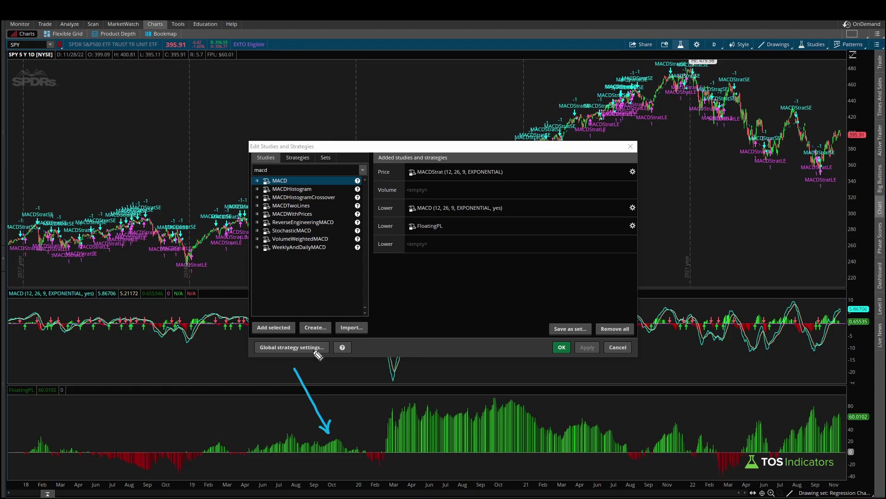
pyautogui.moveTo(249, 367); pyautogui.dragTo(264, 355)
pyautogui.click(284, 348)
pyautogui.moveTo(462, 277)
pyautogui.mouseDown()
pyautogui.moveTo(345, 290)
pyautogui.moveTo(454, 287)
pyautogui.moveTo(481, 273)
pyautogui.mouseUp()
pyautogui.press('e')
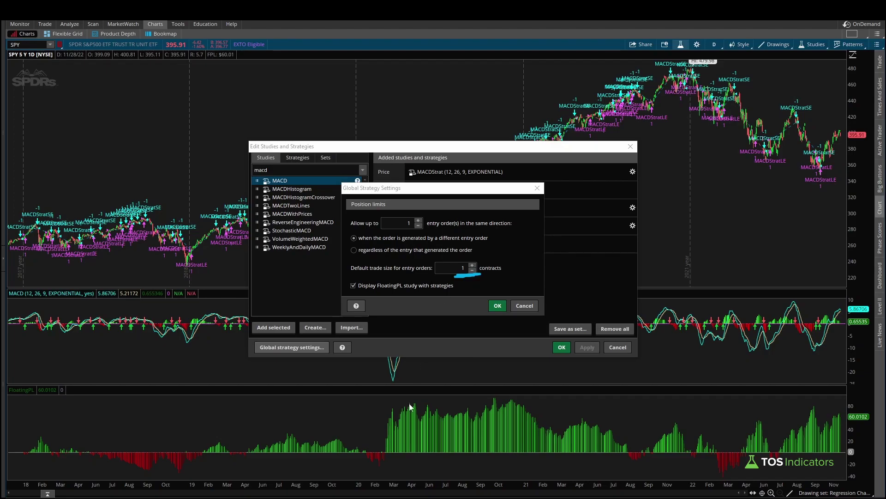
pyautogui.moveTo(157, 432)
pyautogui.mouseDown()
pyautogui.moveTo(162, 456)
pyautogui.moveTo(497, 428)
pyautogui.moveTo(803, 417)
pyautogui.mouseUp()
pyautogui.press('Escape')
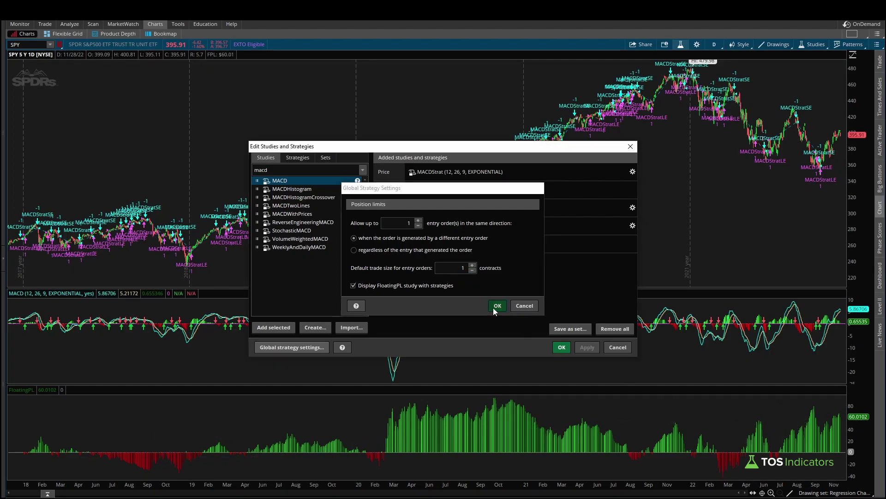
pyautogui.click(498, 306)
pyautogui.click(562, 347)
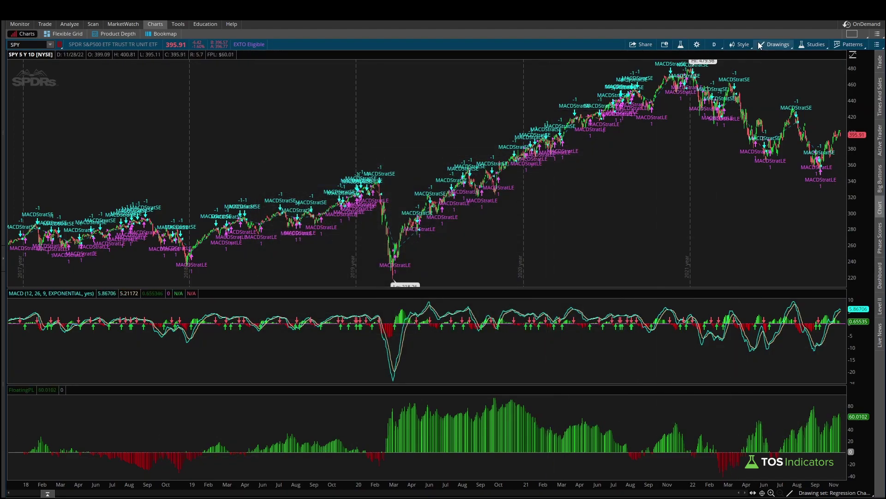
pyautogui.click(715, 47)
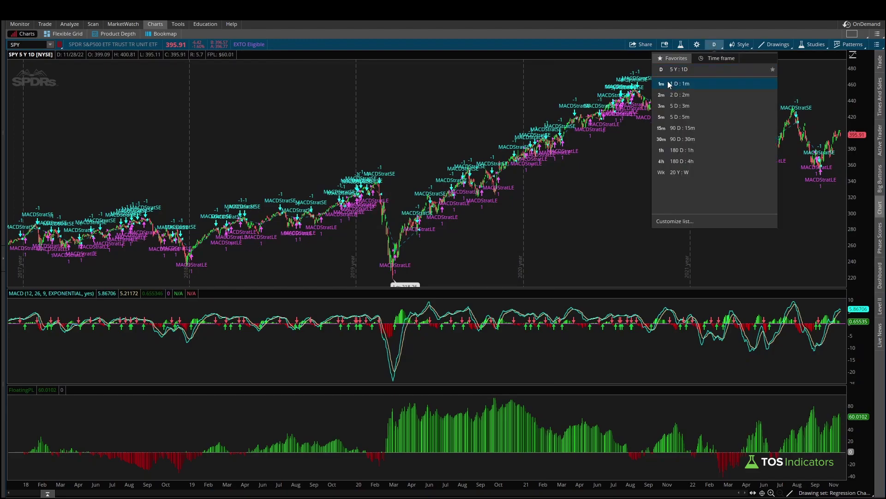
pyautogui.click(563, 55)
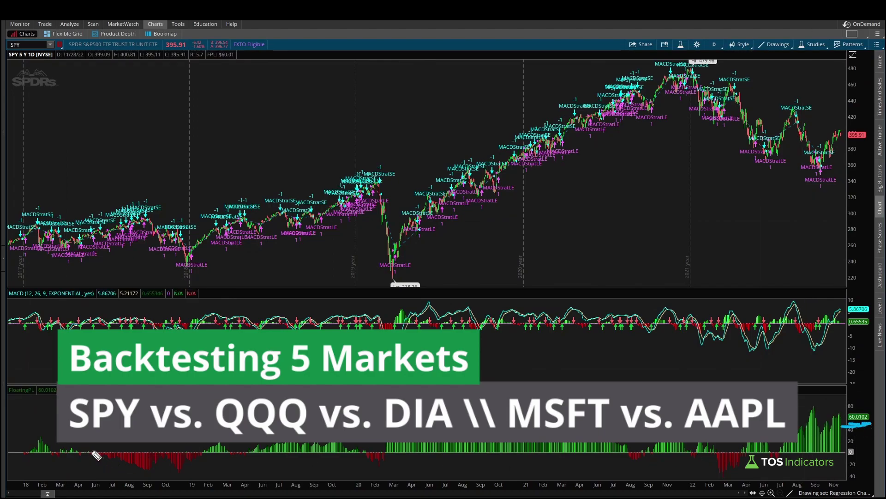
# - Examine the SPY FloatingPL histogram between April 2018 and early 2019
pyautogui.moveTo(75, 427); pyautogui.dragTo(76, 461)
pyautogui.moveTo(200, 437); pyautogui.dragTo(203, 470)
pyautogui.moveTo(77, 472)
pyautogui.mouseDown()
pyautogui.moveTo(79, 479)
pyautogui.moveTo(207, 475)
pyautogui.mouseUp()
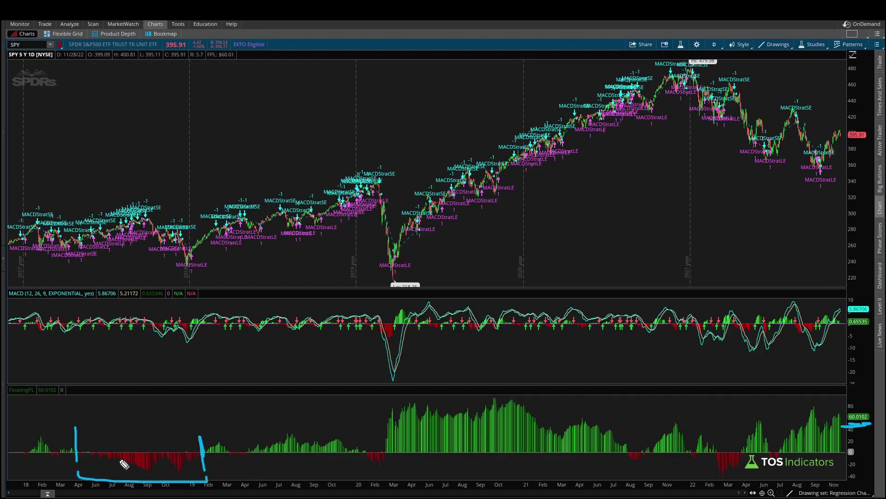
pyautogui.press('Escape')
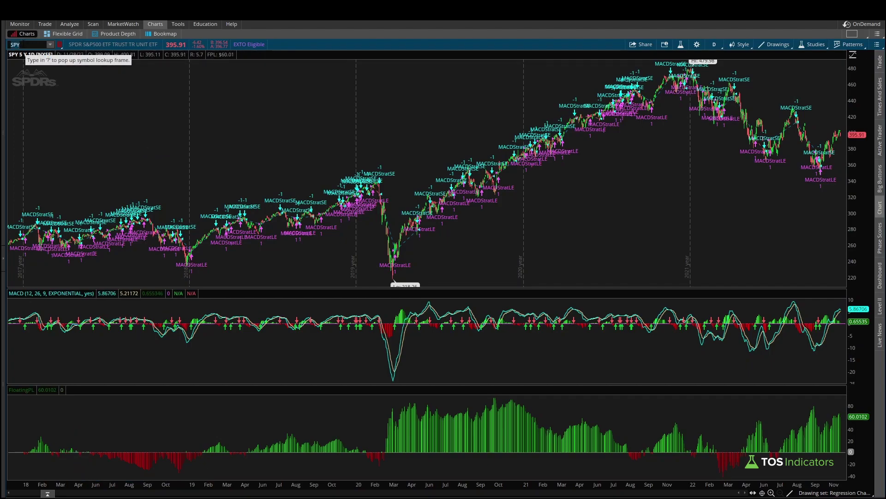
# - Switch the chart's symbol to QQQ to backtest the MACD strategy on it
pyautogui.press('BackSpace')
pyautogui.press('BackSpace')
pyautogui.press('BackSpace')
pyautogui.write('QQQ')
pyautogui.press('Return')
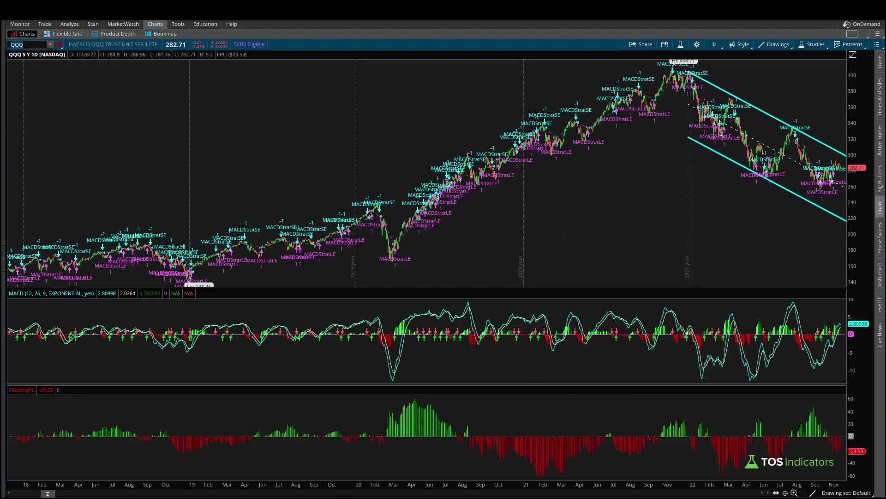
# - Replace the chart's symbol with DIA to run the same MACD backtest
pyautogui.press('BackSpace')
pyautogui.press('BackSpace')
pyautogui.press('BackSpace')
pyautogui.write('DIA')
pyautogui.press('Return')
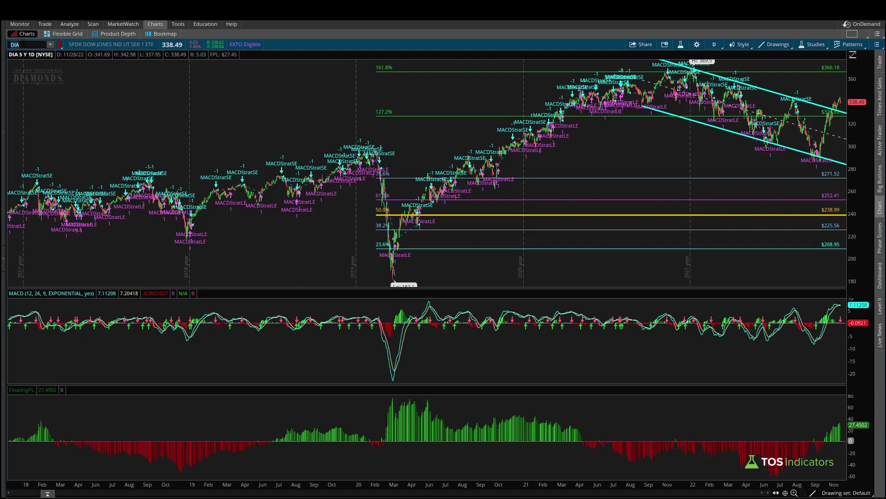
# - Load MSFT in the chart and examine its FloatingPL trend against the MACD study
pyautogui.write('MSFT')
pyautogui.press('Return')
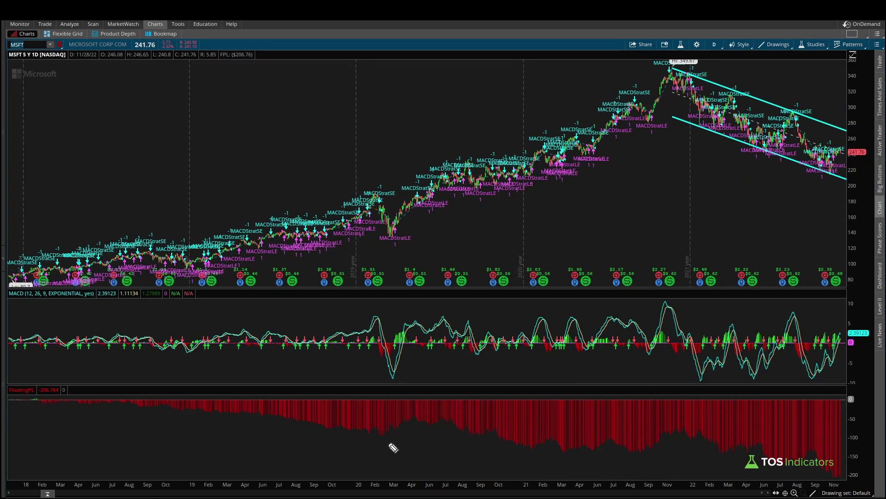
pyautogui.moveTo(253, 432)
pyautogui.mouseDown()
pyautogui.moveTo(601, 480)
pyautogui.moveTo(669, 478)
pyautogui.mouseUp()
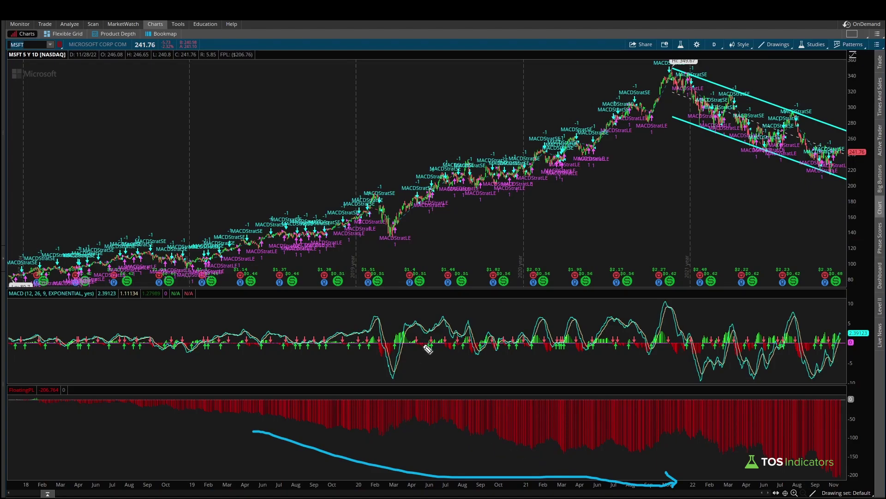
pyautogui.moveTo(337, 355); pyautogui.dragTo(392, 365)
pyautogui.moveTo(330, 360); pyautogui.dragTo(377, 372)
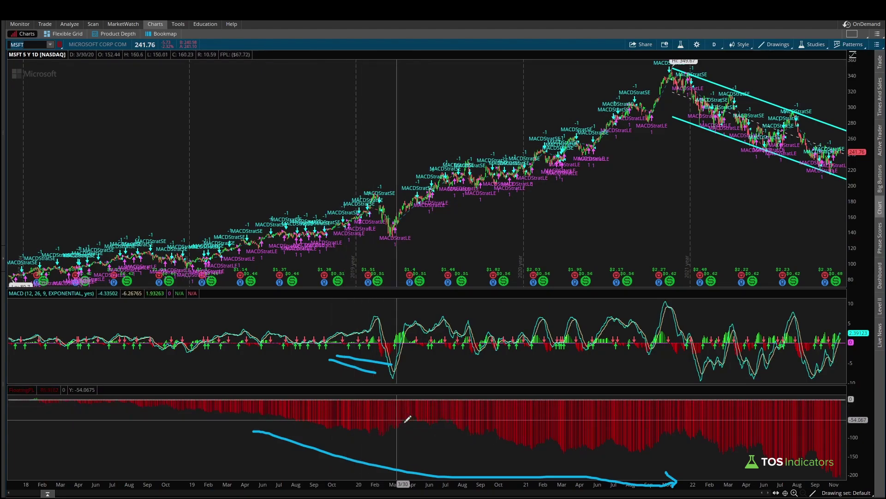
pyautogui.press('Escape')
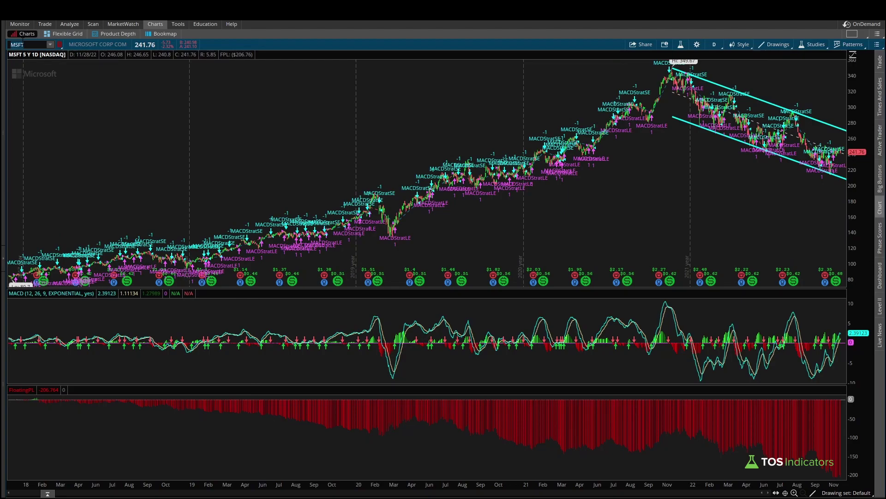
# - Change the chart's symbol to AAPL to backtest the MACD strategy on it
pyautogui.press('BackSpace')
pyautogui.press('BackSpace')
pyautogui.press('BackSpace')
pyautogui.press('BackSpace')
pyautogui.write('AAPL')
pyautogui.press('Return')
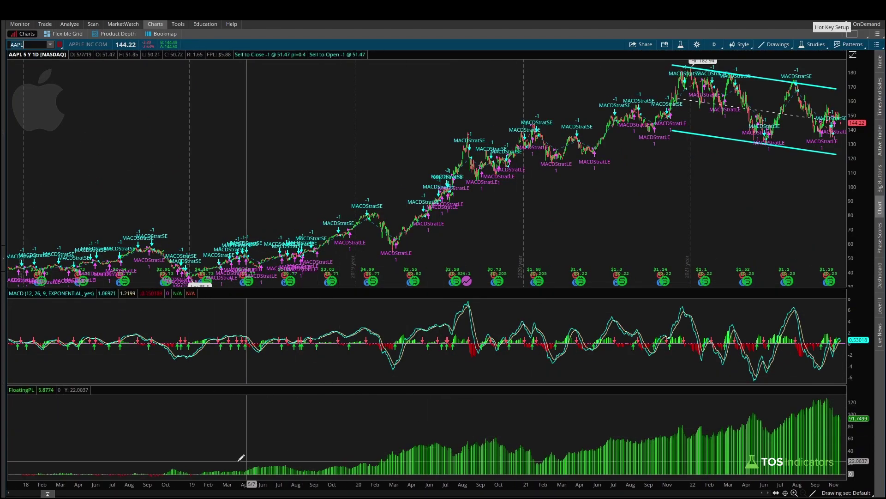
# - Examine the AAPL FloatingPL trend, its latest value and the chart's symbol and time-frame label
pyautogui.moveTo(236, 461)
pyautogui.mouseDown()
pyautogui.moveTo(363, 450)
pyautogui.moveTo(669, 392)
pyautogui.moveTo(677, 401)
pyautogui.mouseUp()
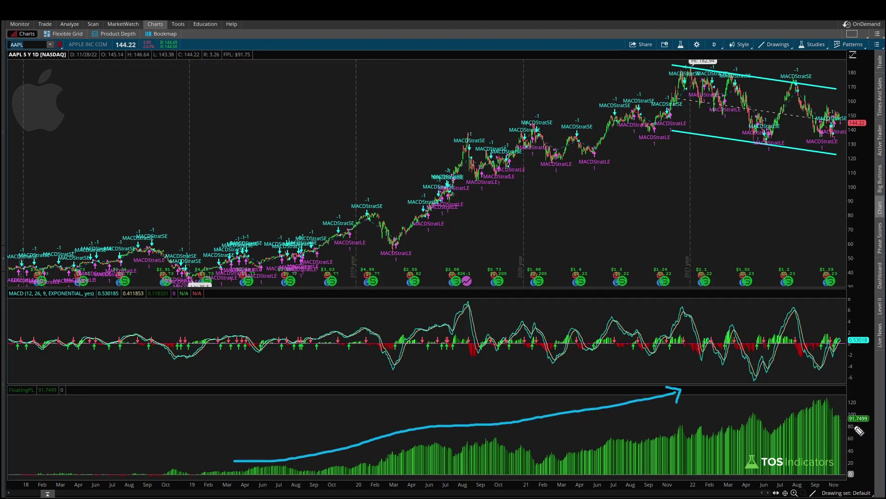
pyautogui.moveTo(854, 427)
pyautogui.mouseDown()
pyautogui.moveTo(873, 430)
pyautogui.moveTo(835, 410)
pyautogui.moveTo(847, 427)
pyautogui.mouseUp()
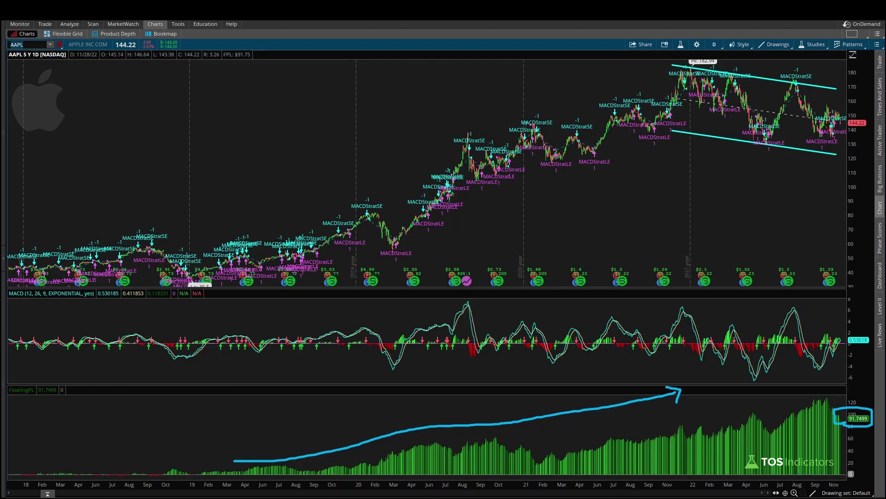
pyautogui.moveTo(14, 56); pyautogui.dragTo(14, 95)
pyautogui.moveTo(18, 61); pyautogui.dragTo(10, 60)
pyautogui.press('Escape')
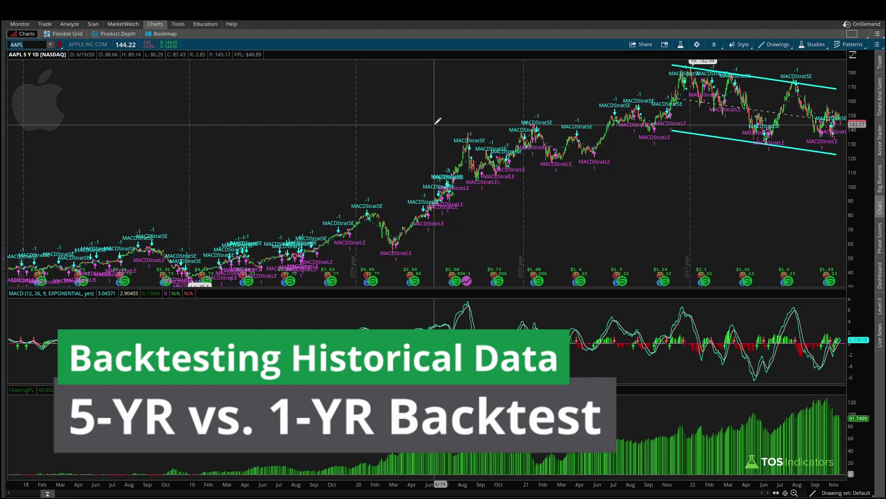
pyautogui.click(715, 44)
pyautogui.click(523, 39)
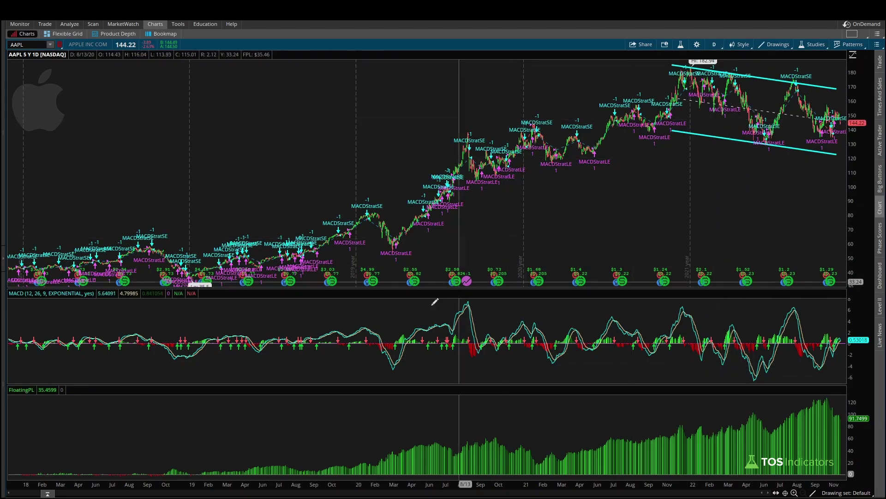
# - Set the AAPL daily chart's time interval to 1 year and examine the FloatingPL histogram for that period
pyautogui.click(718, 47)
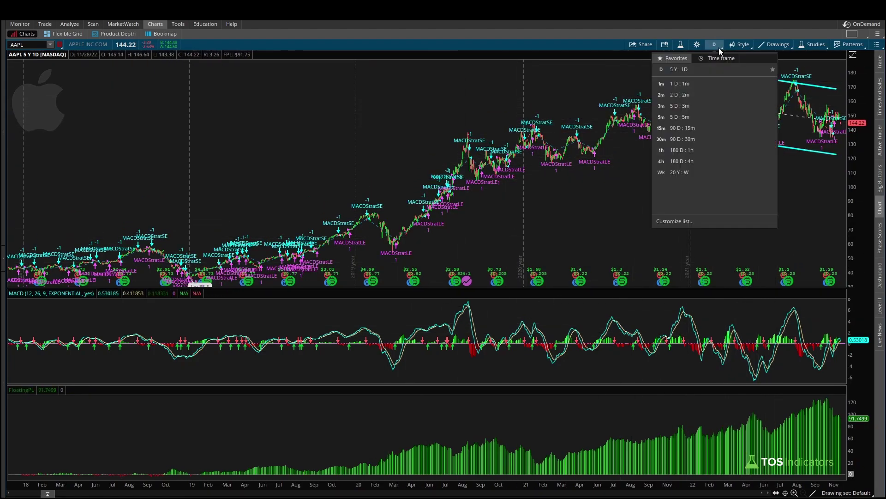
pyautogui.click(713, 59)
pyautogui.click(724, 111)
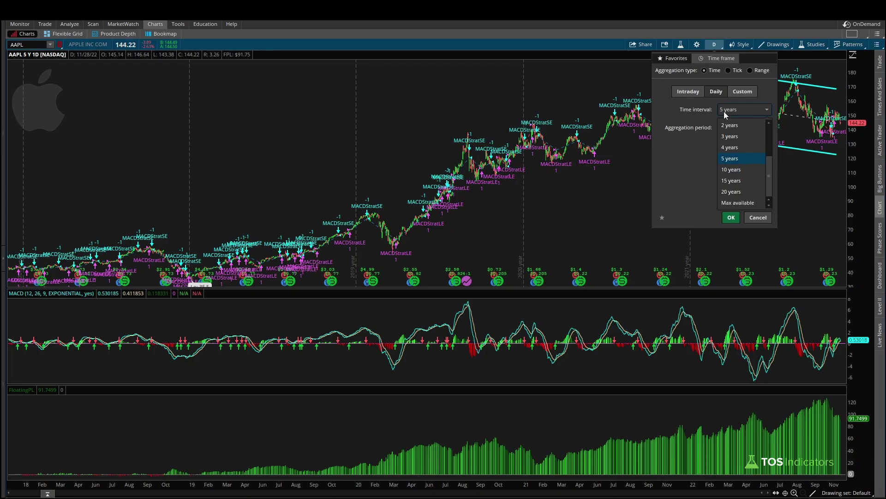
pyautogui.scroll(2, 742, 169)
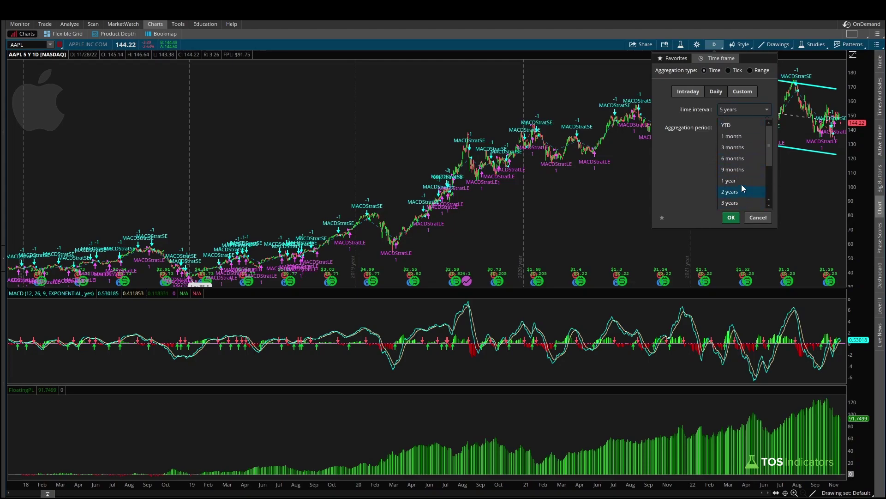
pyautogui.click(742, 179)
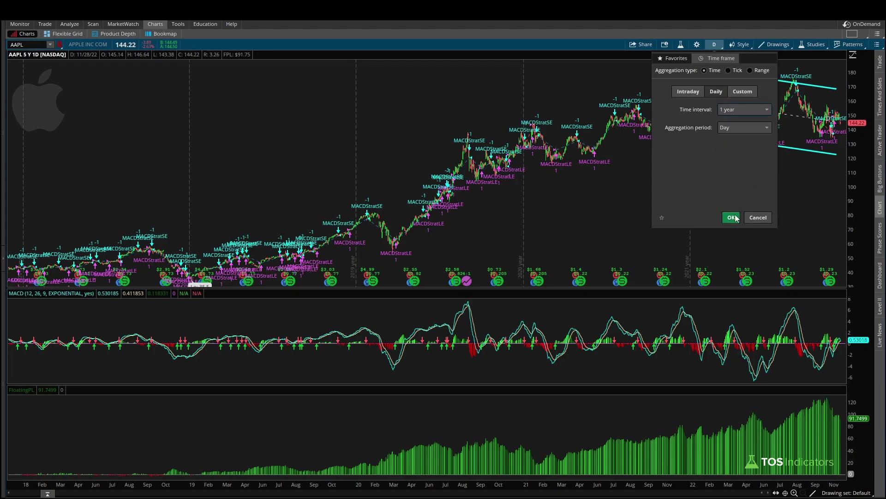
pyautogui.click(731, 217)
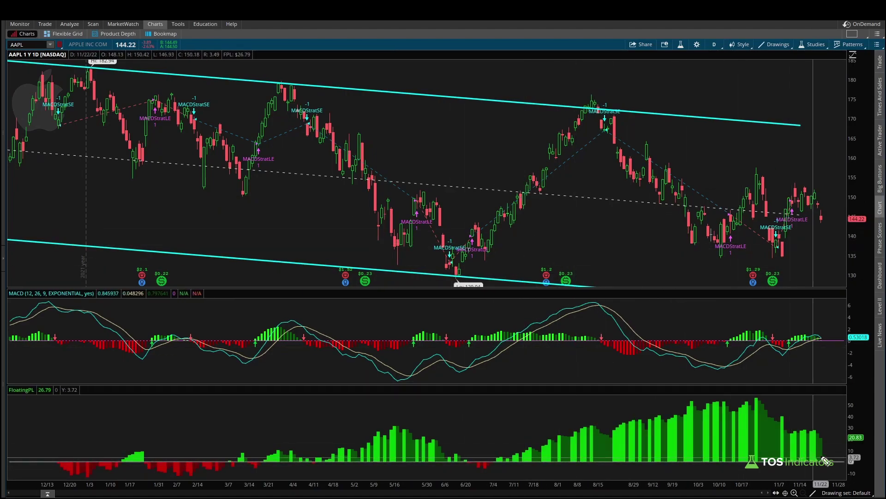
pyautogui.moveTo(145, 471)
pyautogui.mouseDown()
pyautogui.moveTo(169, 480)
pyautogui.moveTo(242, 472)
pyautogui.mouseUp()
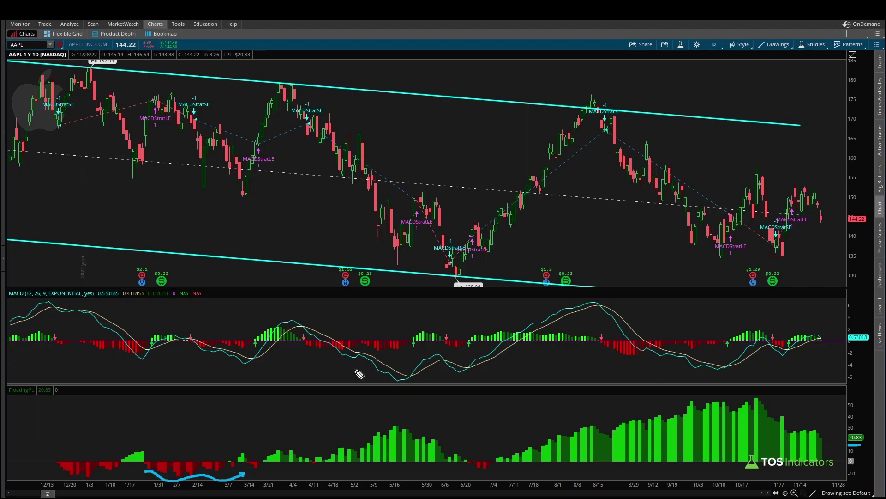
# - Review the individual trade P/L entries in the one-year daily AAPL strategy report, including the largest winners and losers, and close the report
pyautogui.press('Escape')
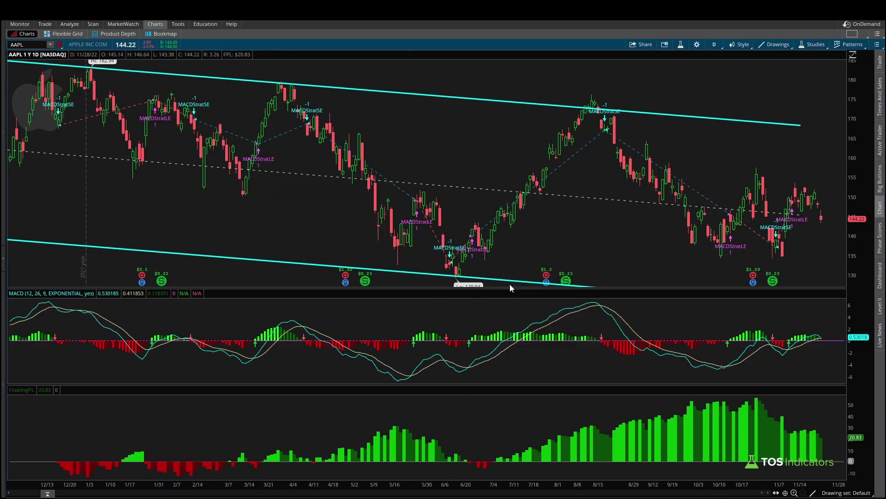
pyautogui.moveTo(532, 222); pyautogui.dragTo(509, 222)
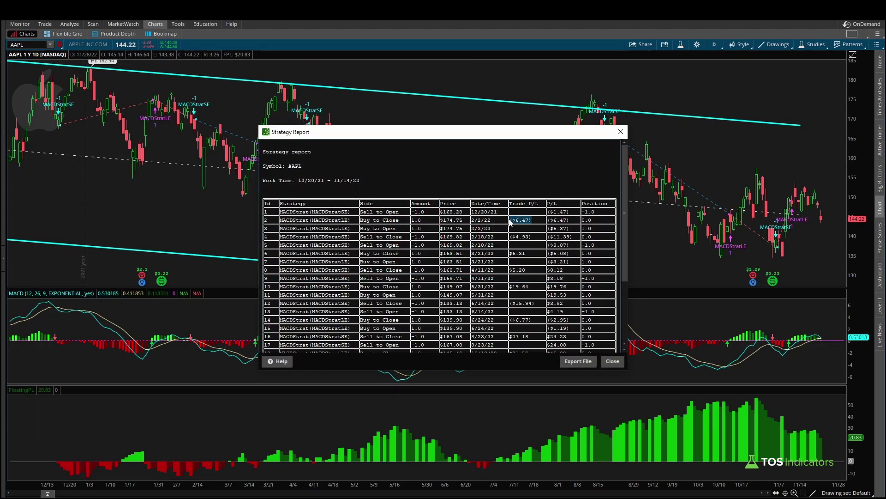
pyautogui.moveTo(536, 302); pyautogui.dragTo(507, 308)
pyautogui.moveTo(624, 258); pyautogui.dragTo(622, 307)
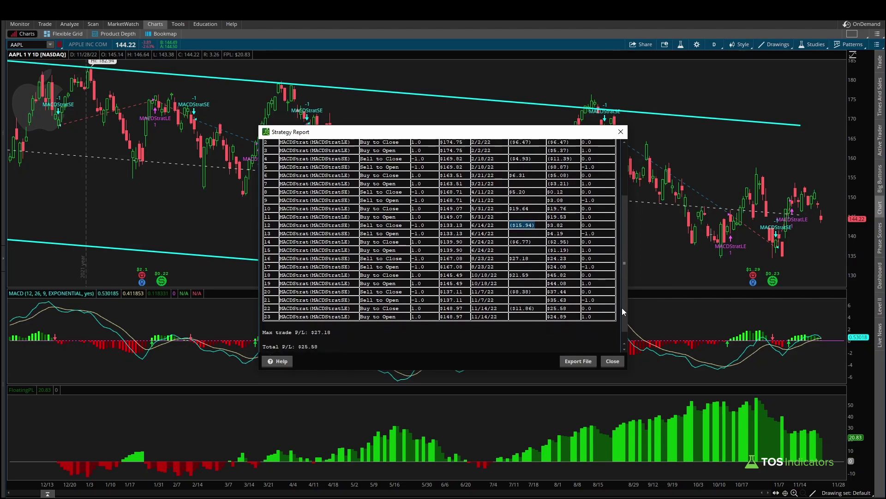
pyautogui.moveTo(480, 308)
pyautogui.mouseDown()
pyautogui.moveTo(559, 311)
pyautogui.moveTo(482, 292)
pyautogui.mouseUp()
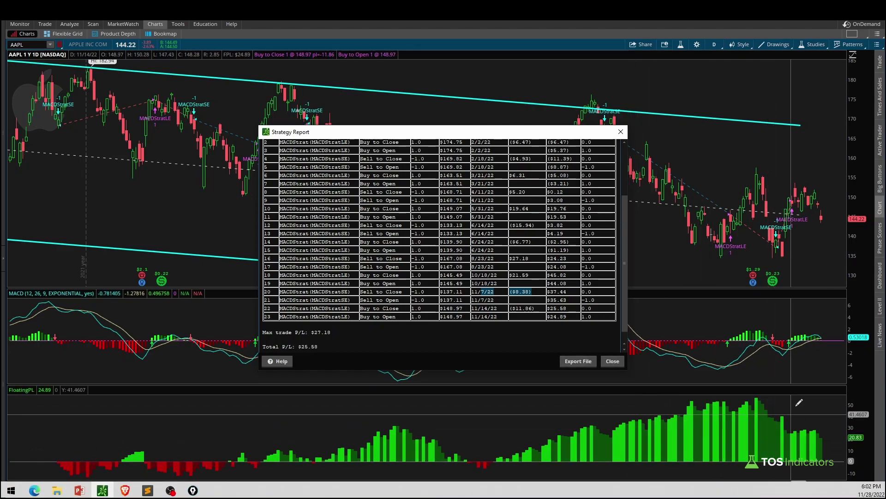
pyautogui.scroll(3, 566, 266)
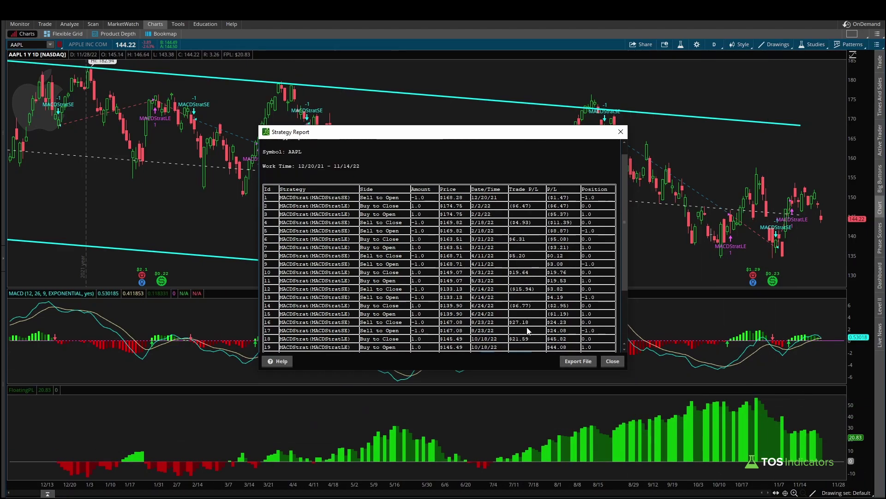
pyautogui.moveTo(530, 322); pyautogui.dragTo(508, 338)
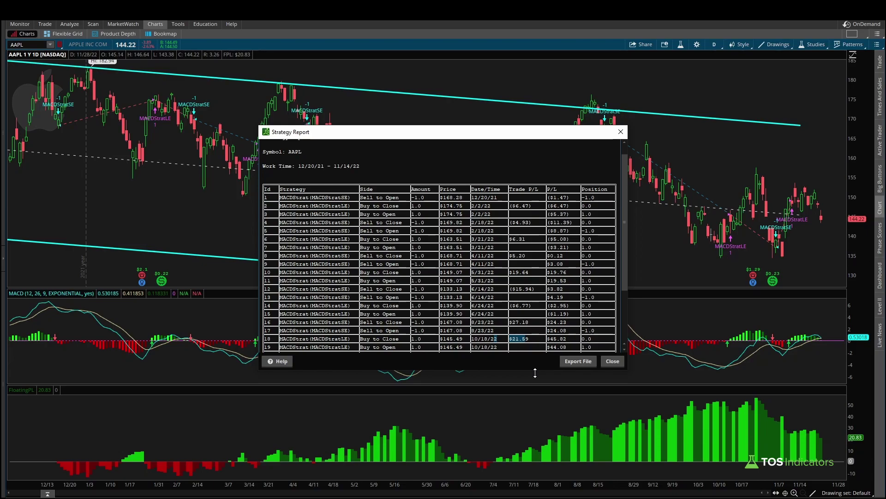
pyautogui.click(612, 361)
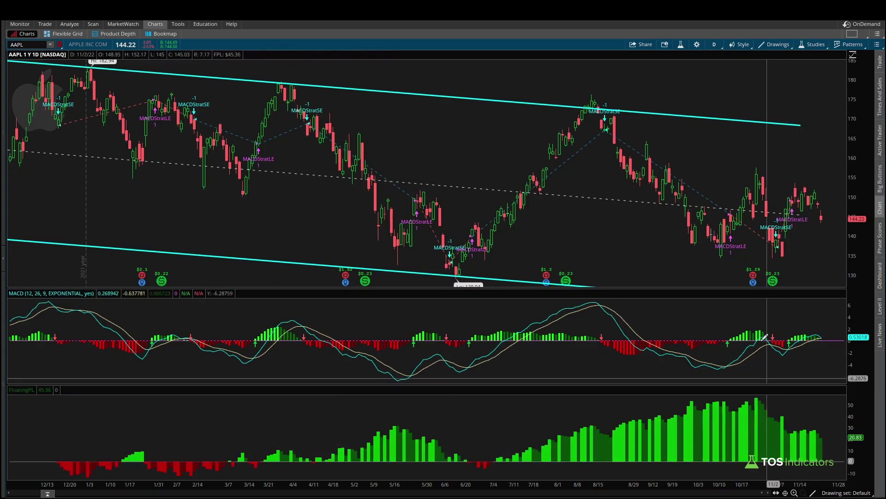
# - Return the AAPL chart to the 5 Y : 1D time frame and examine the five-year FloatingPL histogram
pyautogui.click(711, 44)
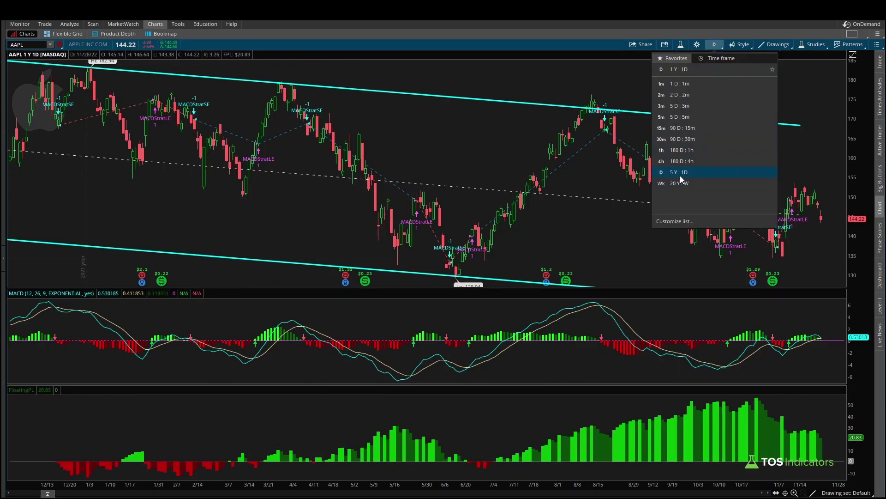
pyautogui.click(680, 176)
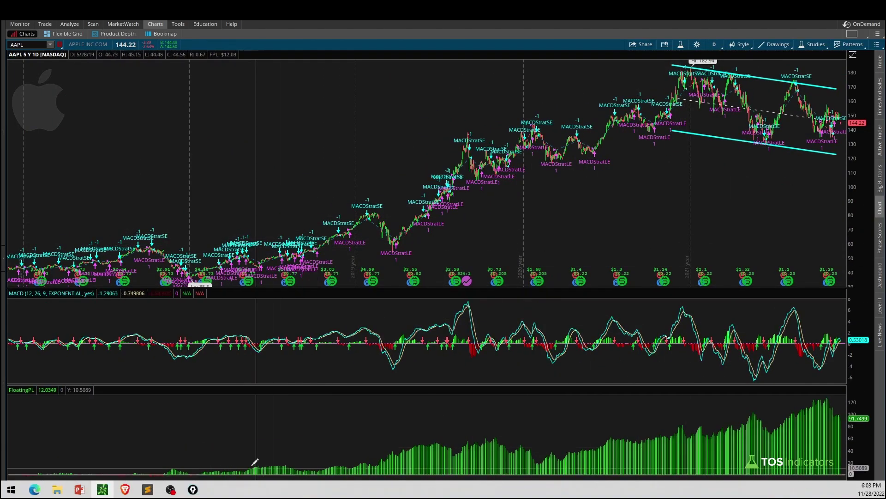
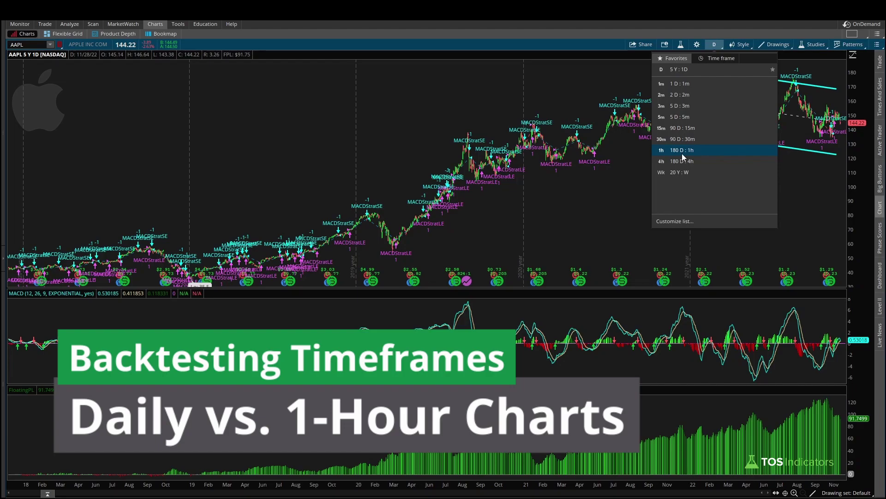
# - Switch the AAPL chart to the 180 D : 1h time frame and examine the latest FloatingPL value
pyautogui.click(683, 153)
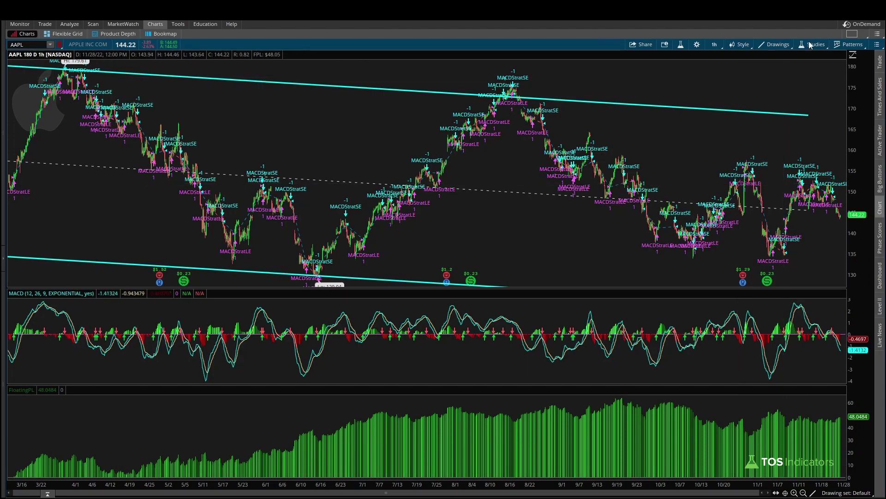
pyautogui.click(713, 45)
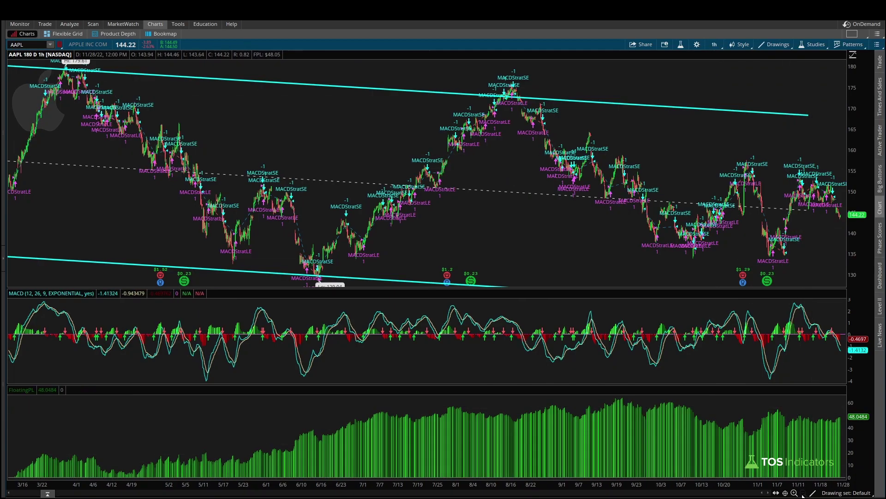
pyautogui.rightClick(679, 245)
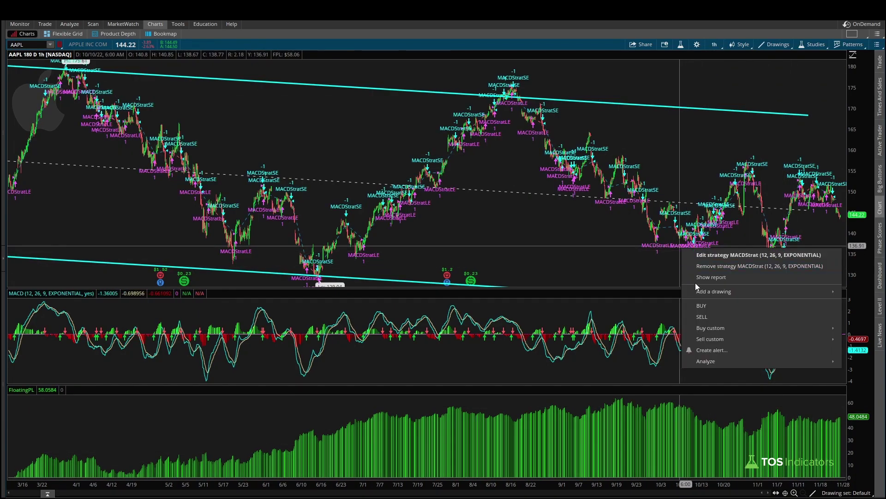
pyautogui.click(854, 437)
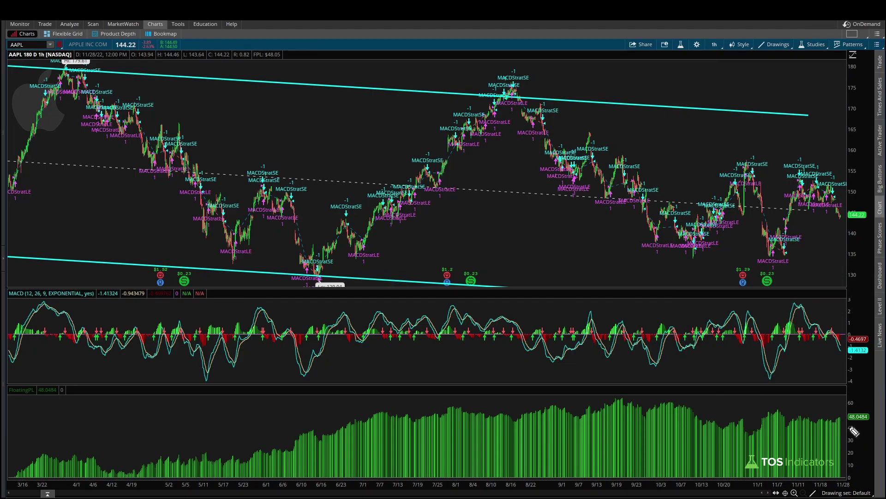
pyautogui.moveTo(848, 426); pyautogui.dragTo(880, 423)
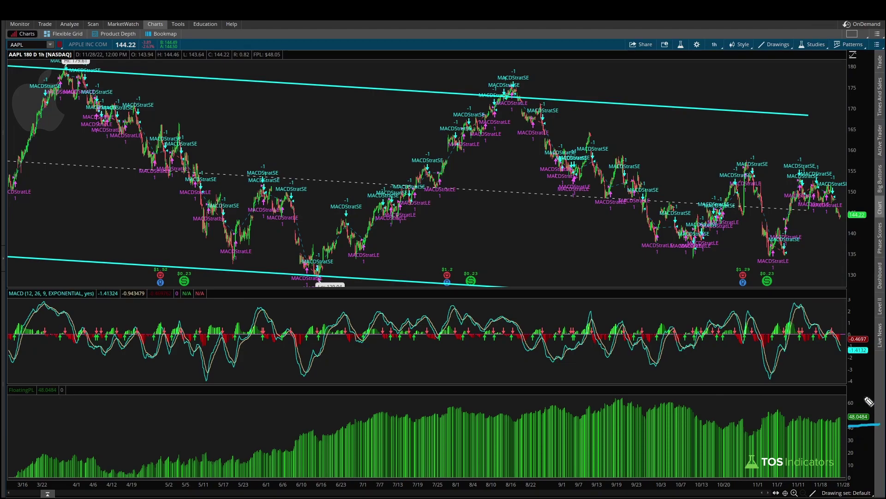
# - Show the MACDStrat report for the hourly AAPL chart and review its total P/L, total orders and individual trade P/L entries
pyautogui.rightClick(772, 258)
pyautogui.click(788, 293)
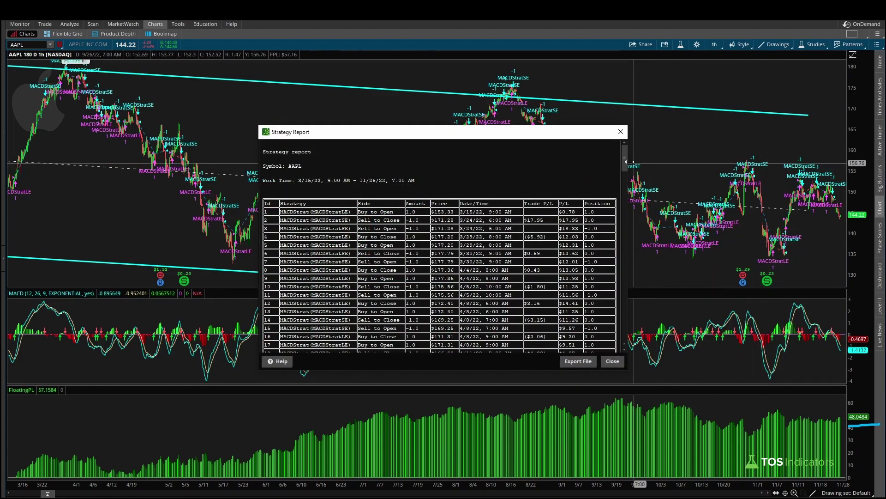
pyautogui.moveTo(625, 158); pyautogui.dragTo(353, 346)
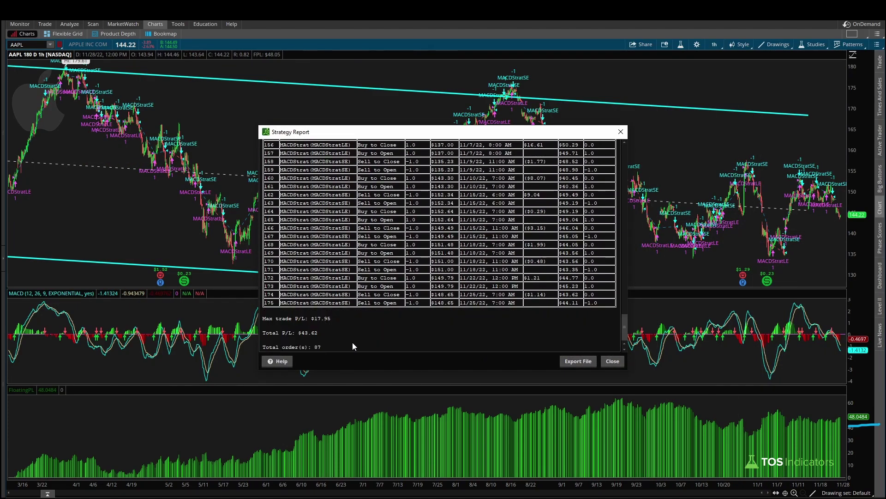
pyautogui.doubleClick(307, 332)
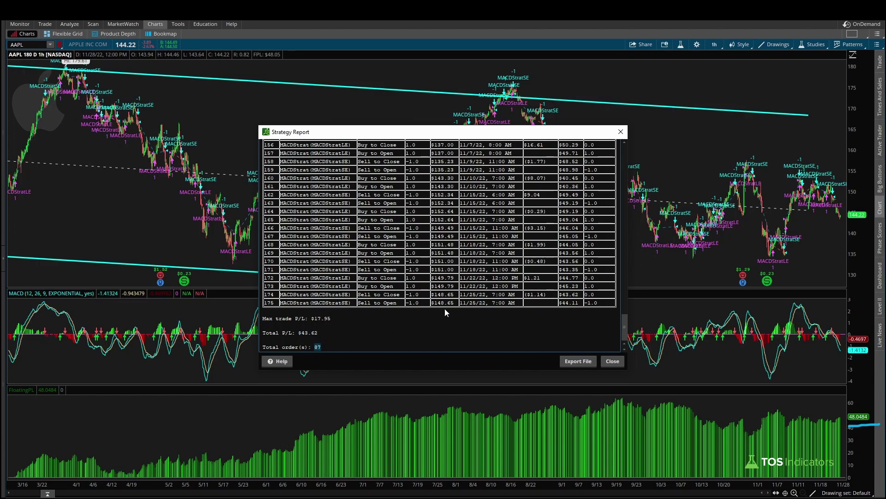
pyautogui.moveTo(622, 325); pyautogui.dragTo(625, 314)
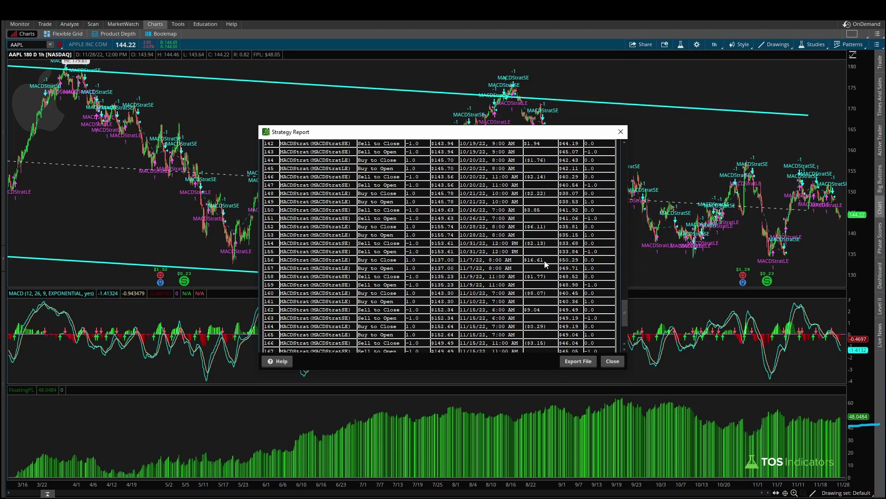
pyautogui.moveTo(548, 263); pyautogui.dragTo(519, 264)
pyautogui.moveTo(552, 294); pyautogui.dragTo(526, 296)
pyautogui.click(539, 299)
pyautogui.moveTo(625, 309); pyautogui.dragTo(614, 156)
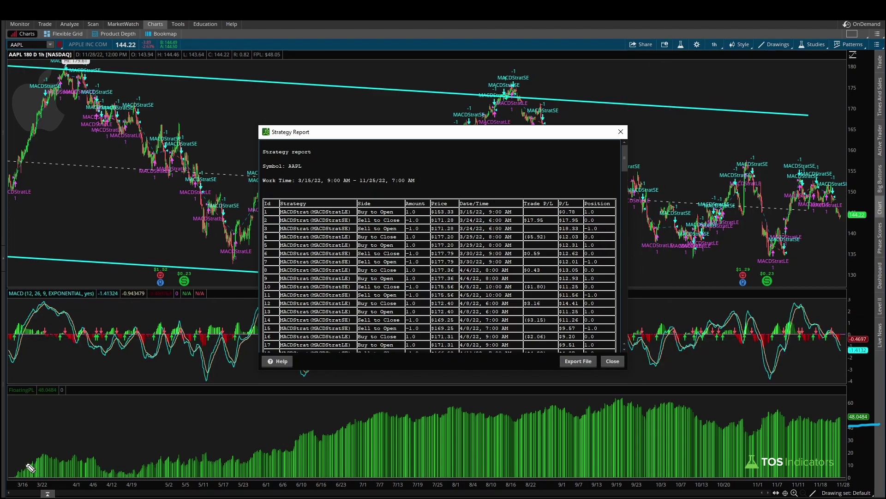
# - Close the strategy report and examine the hourly FloatingPL trend from mid-March to early July
pyautogui.moveTo(24, 462); pyautogui.dragTo(287, 425)
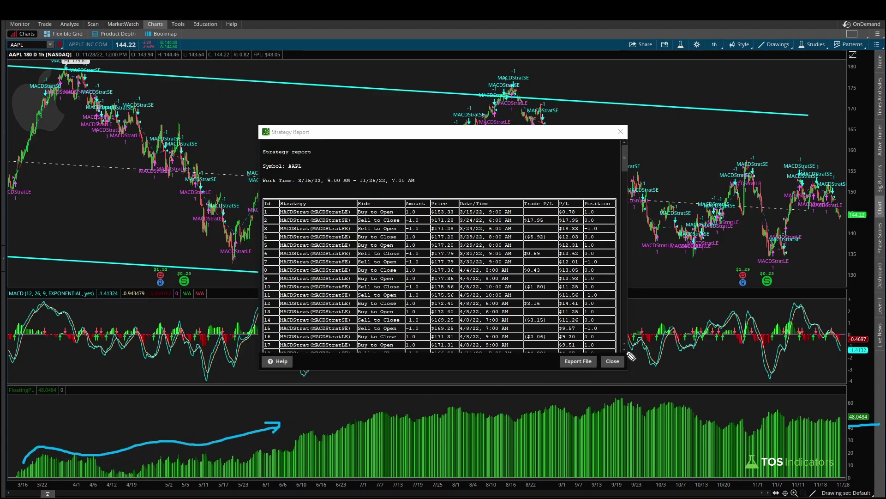
pyautogui.click(613, 361)
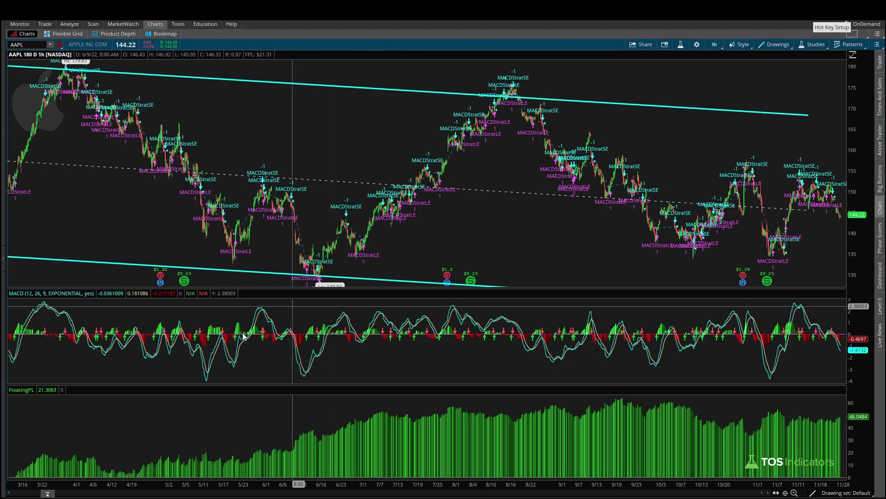
pyautogui.moveTo(17, 466)
pyautogui.mouseDown()
pyautogui.moveTo(252, 448)
pyautogui.moveTo(368, 417)
pyautogui.moveTo(358, 425)
pyautogui.mouseUp()
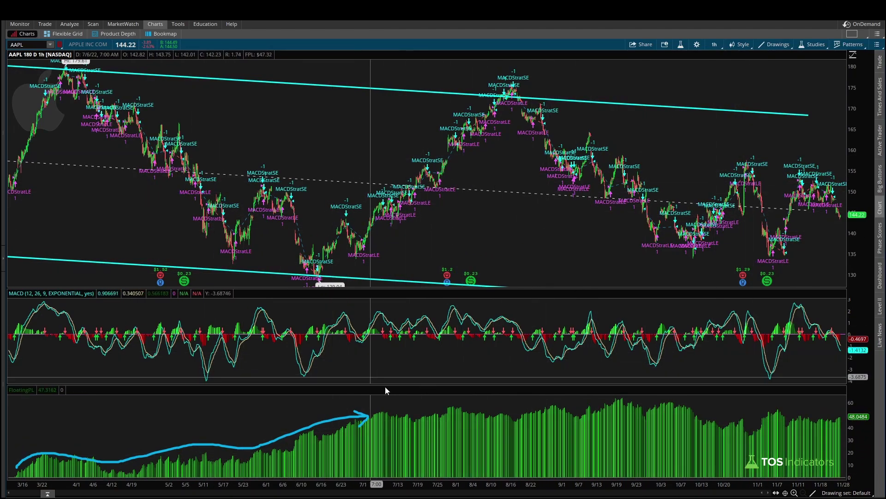
# - Open the MACDStrat strategy's settings and examine its fast length, slow length, MACD length and average type inputs
pyautogui.click(682, 45)
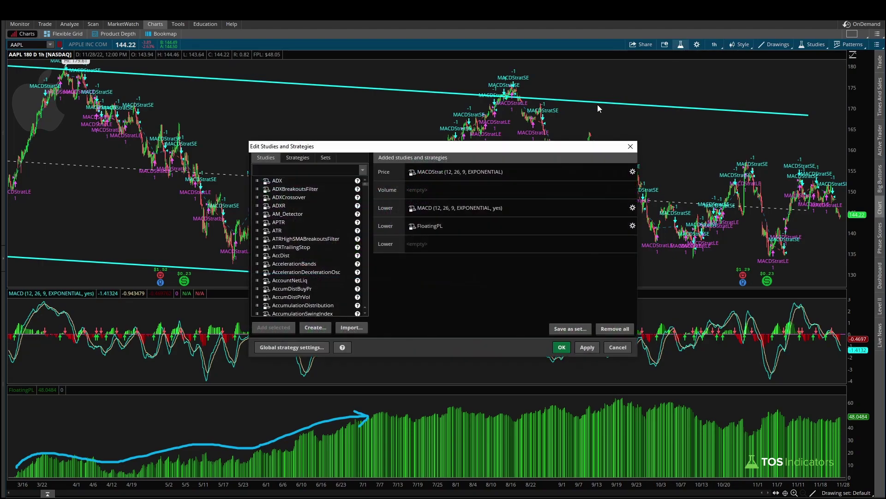
pyautogui.doubleClick(446, 209)
pyautogui.press('Escape')
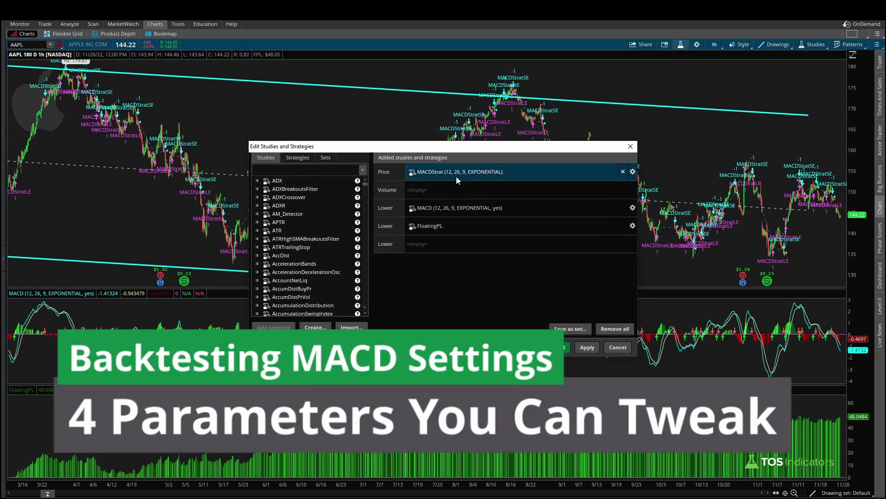
pyautogui.doubleClick(456, 177)
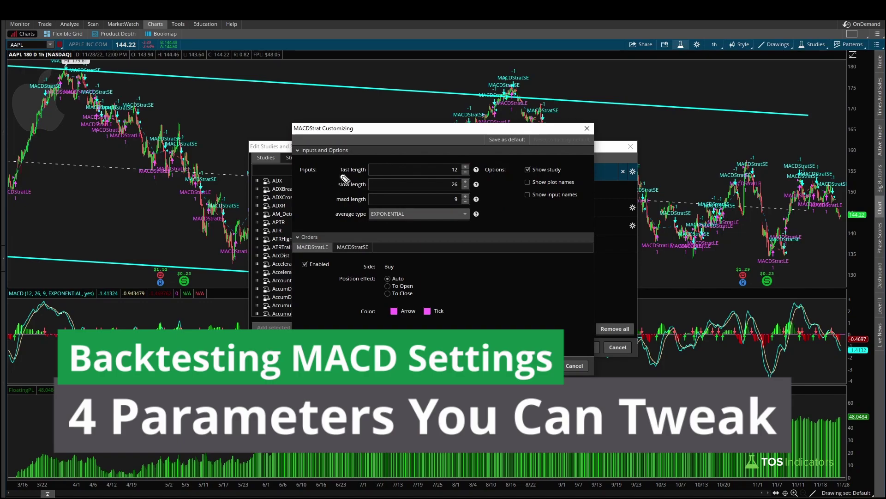
pyautogui.moveTo(339, 176)
pyautogui.mouseDown()
pyautogui.moveTo(373, 176)
pyautogui.moveTo(356, 189)
pyautogui.moveTo(326, 178)
pyautogui.moveTo(326, 217)
pyautogui.moveTo(367, 202)
pyautogui.mouseUp()
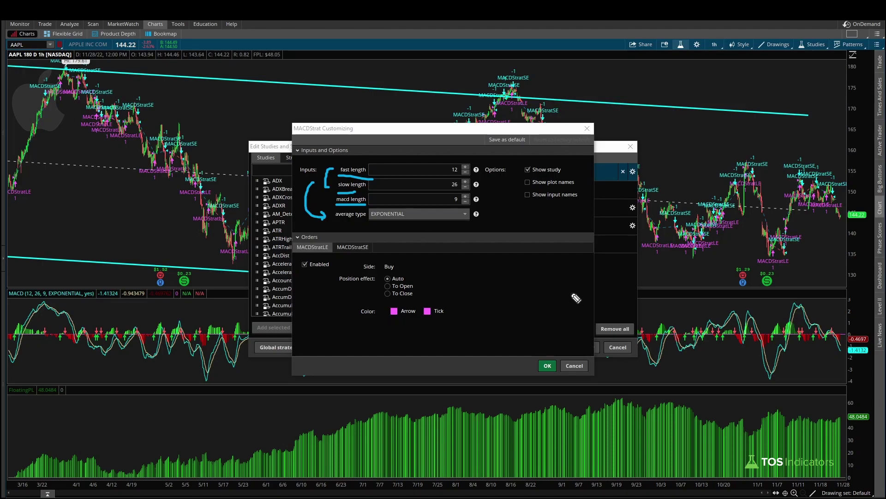
pyautogui.press('Escape')
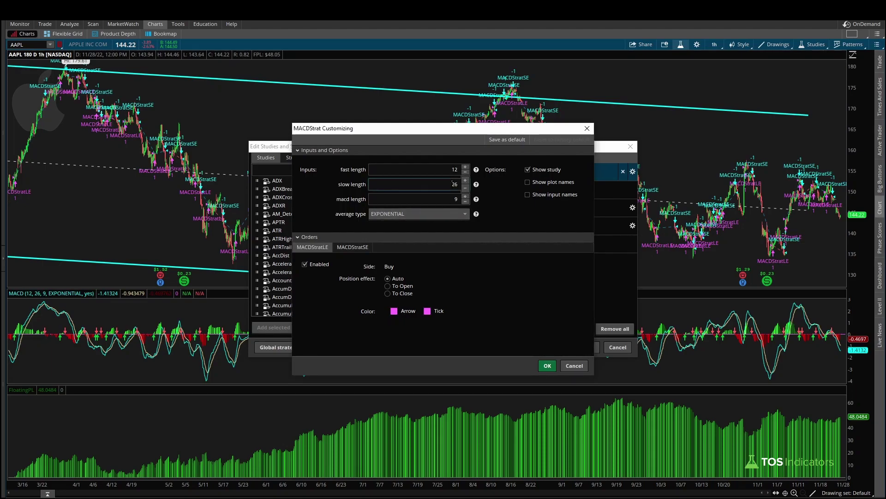
# - Set the MACDStrat slow length to 38 and apply it to the hourly AAPL chart
pyautogui.doubleClick(455, 184)
pyautogui.write('28')
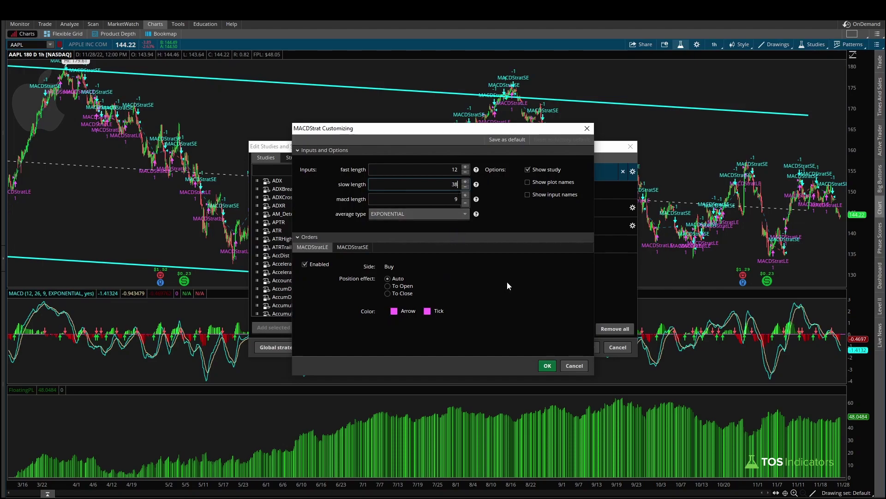
pyautogui.click(547, 365)
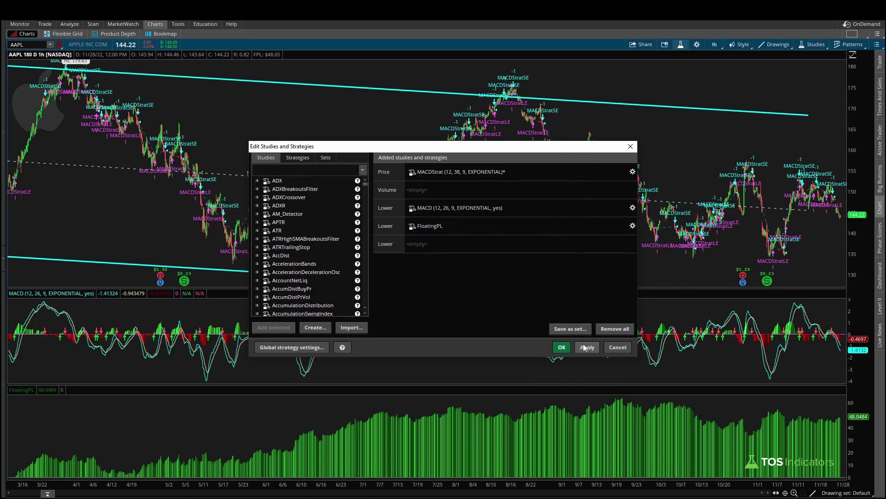
pyautogui.click(585, 347)
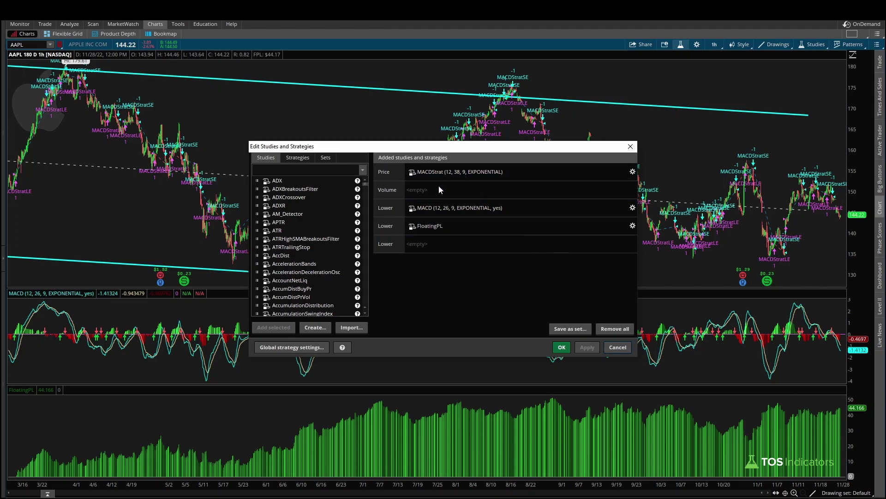
# - Set the MACDStrat slow length to 50 and apply it to the hourly AAPL chart
pyautogui.doubleClick(465, 176)
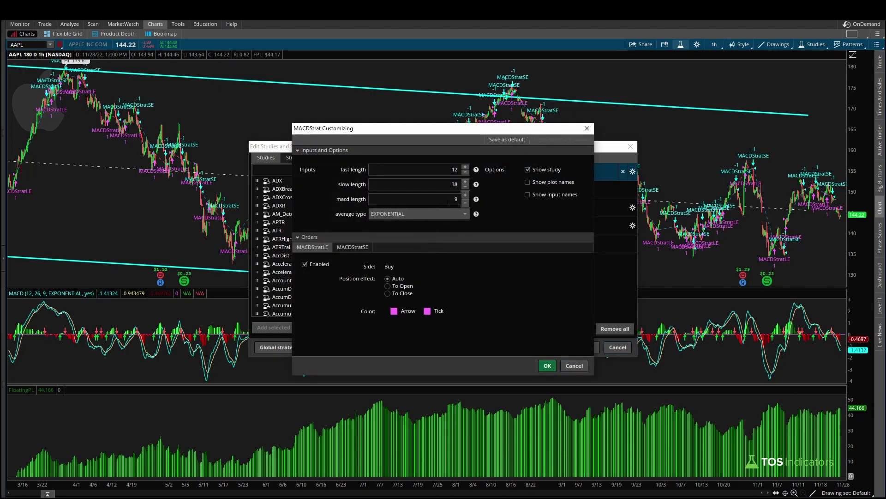
pyautogui.doubleClick(454, 184)
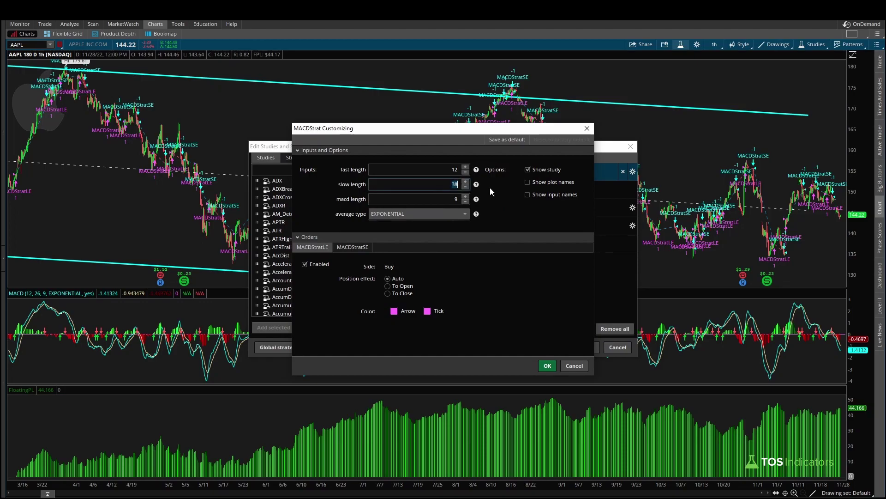
pyautogui.write('50')
pyautogui.click(547, 365)
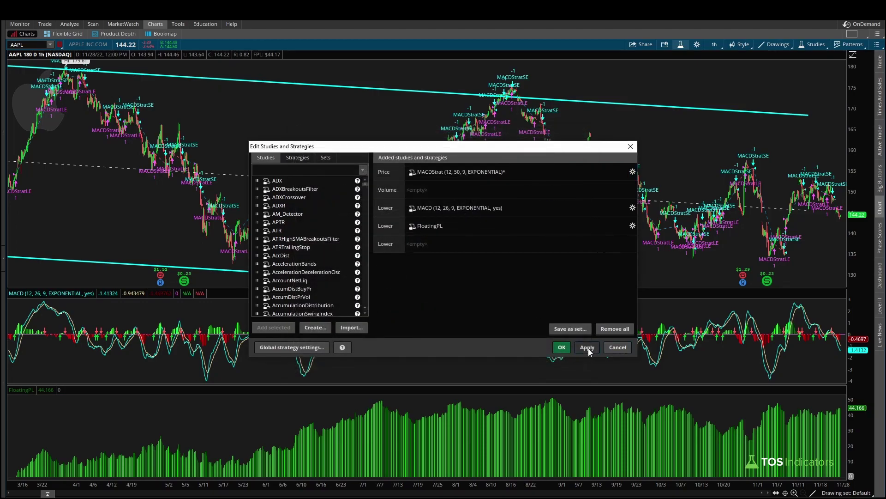
pyautogui.click(587, 348)
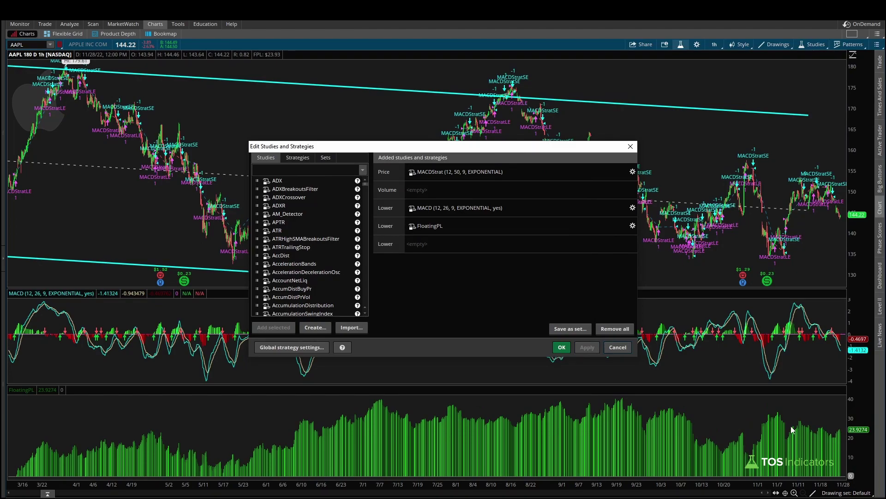
# - Set the MACDStrat strategy to fast length 12 and slow length 26, and apply it to the hourly AAPL chart
pyautogui.doubleClick(469, 172)
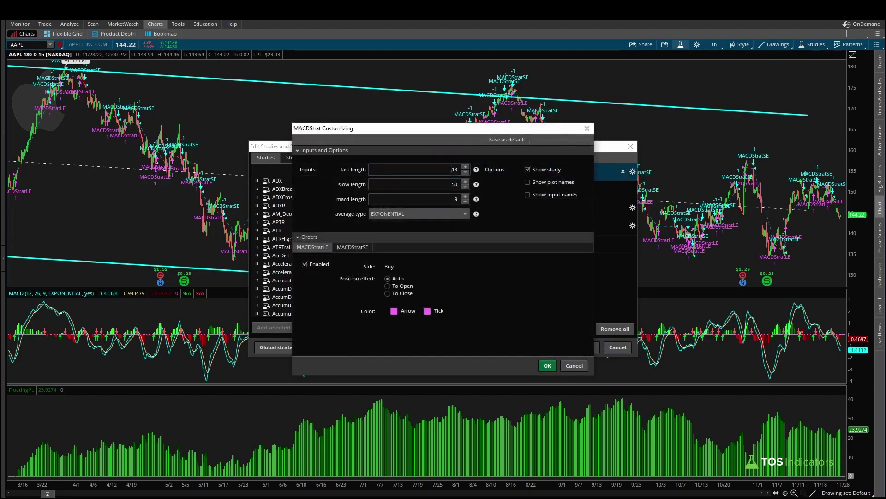
pyautogui.click(465, 172)
pyautogui.press('Tab')
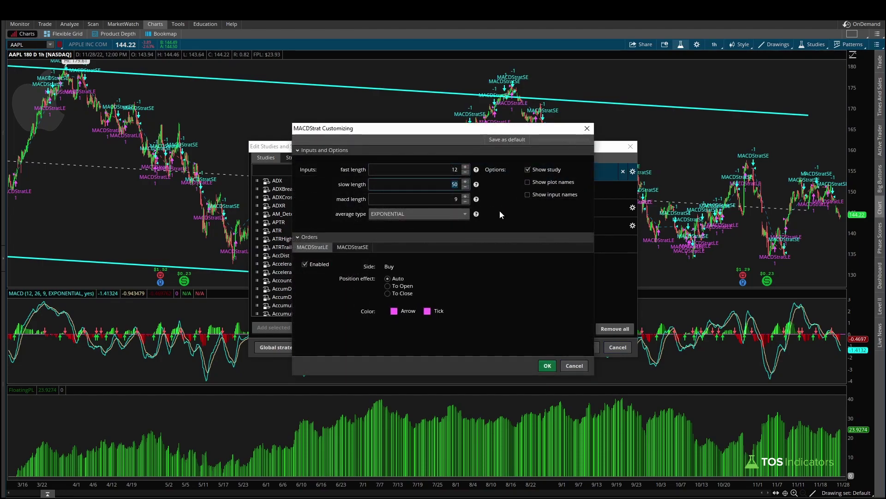
pyautogui.write('256')
pyautogui.press('BackSpace')
pyautogui.press('BackSpace')
pyautogui.write('6')
pyautogui.click(441, 170)
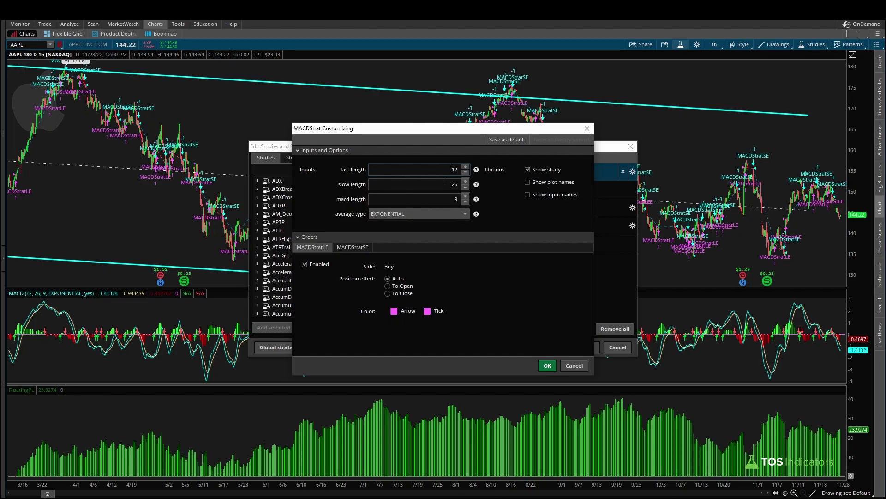
pyautogui.click(546, 365)
pyautogui.click(587, 350)
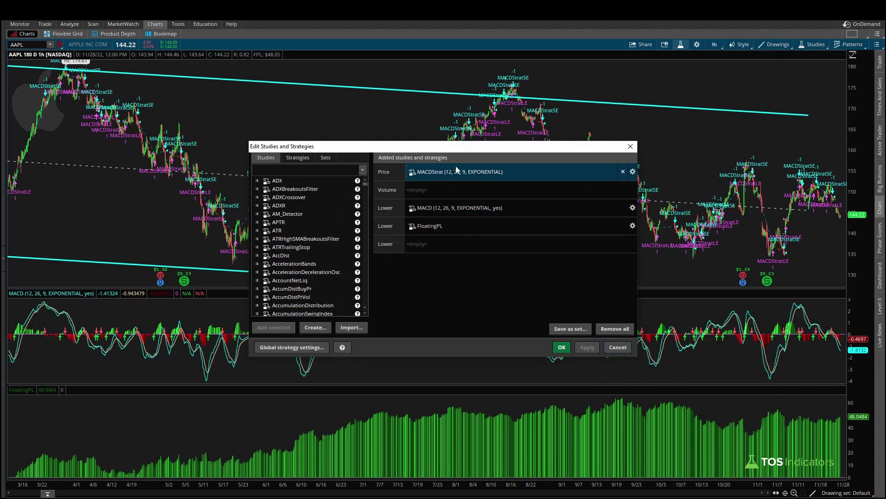
# - Set the MACDStrat fast length to 3 and apply it to the hourly AAPL chart
pyautogui.click(632, 172)
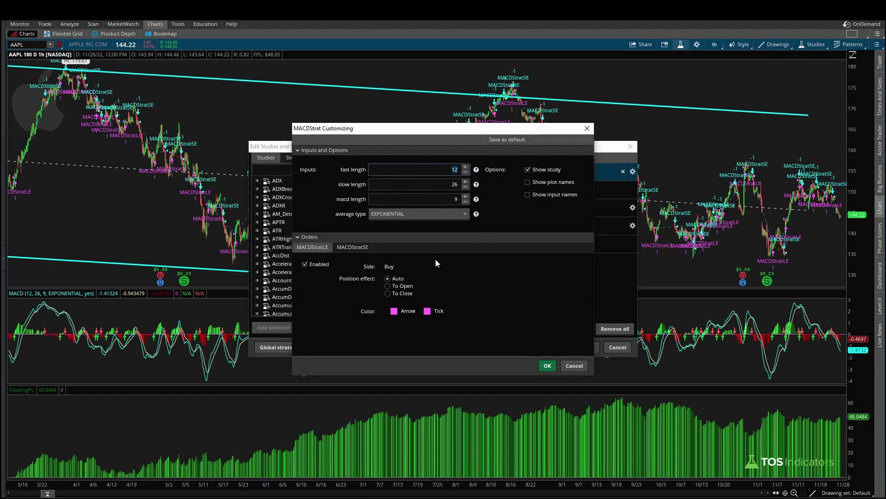
pyautogui.write('3')
pyautogui.click(547, 365)
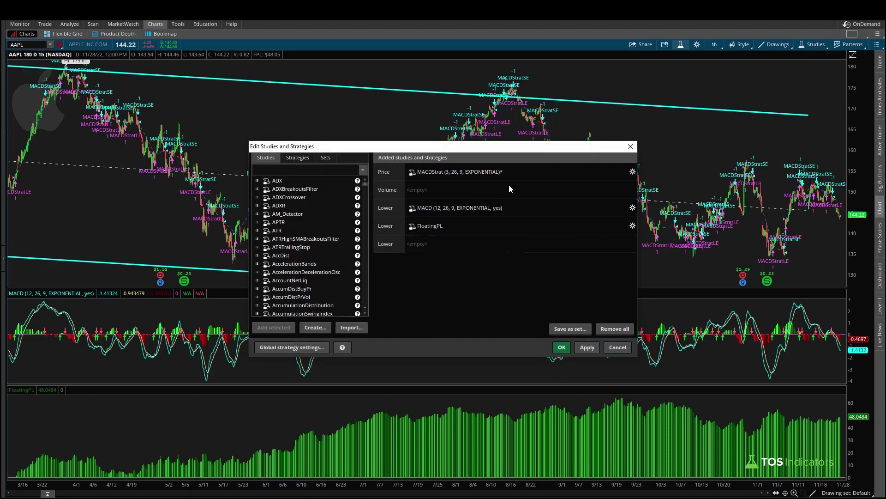
pyautogui.click(587, 347)
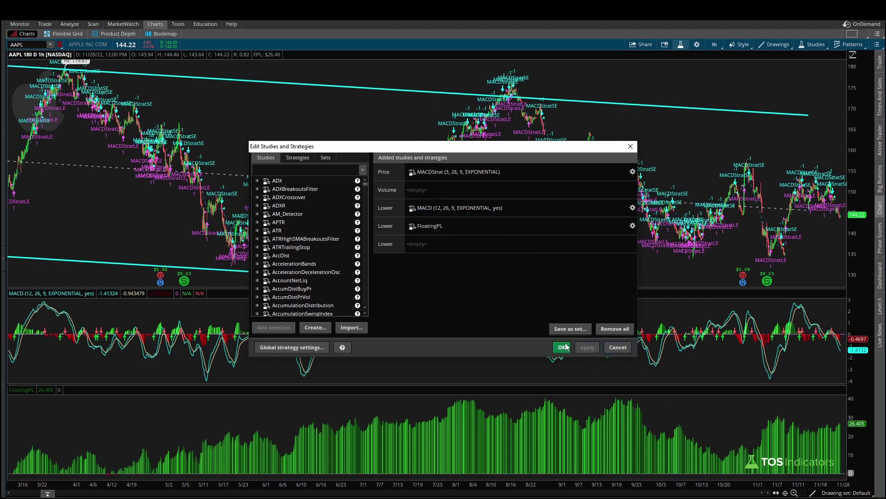
# - Set the MACDStrat slow length to 8 and apply it to the hourly AAPL chart
pyautogui.doubleClick(495, 174)
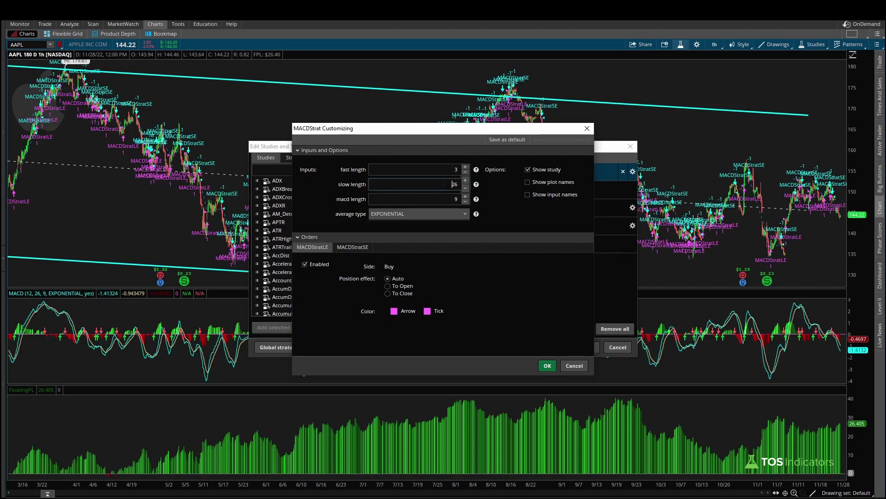
pyautogui.moveTo(447, 184); pyautogui.dragTo(480, 186)
pyautogui.write('8')
pyautogui.click(548, 366)
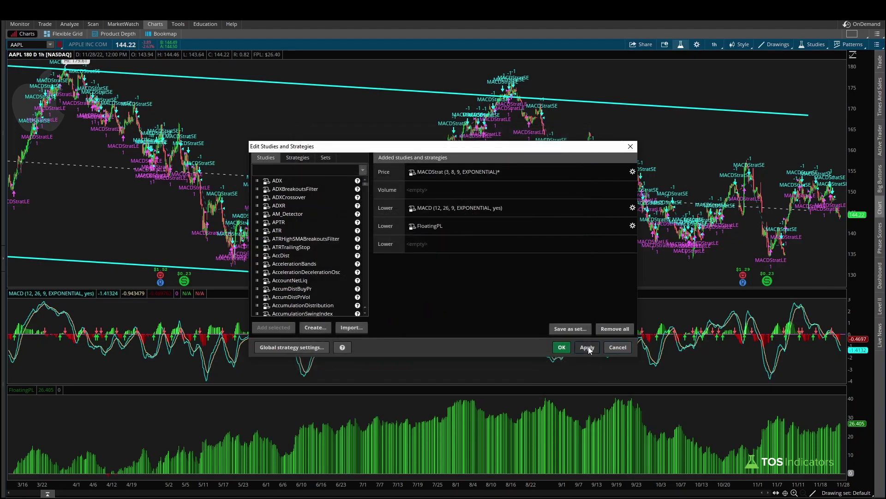
pyautogui.click(588, 347)
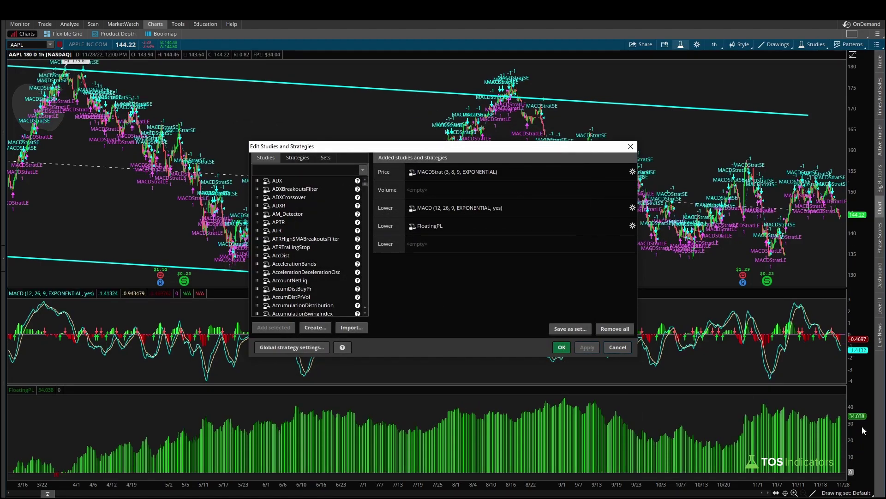
# - Restore the MACDStrat fast length to 12 and slow length to 26, accept the settings and examine the FloatingPL trend
pyautogui.doubleClick(500, 214)
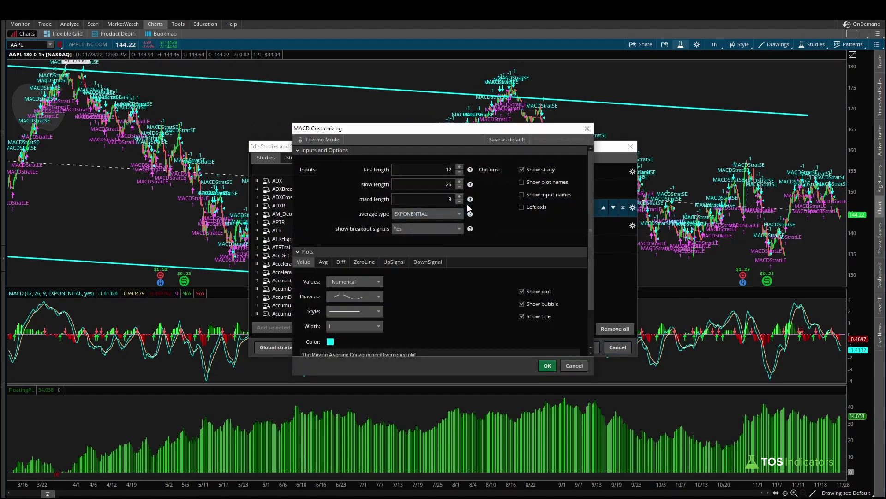
pyautogui.click(574, 366)
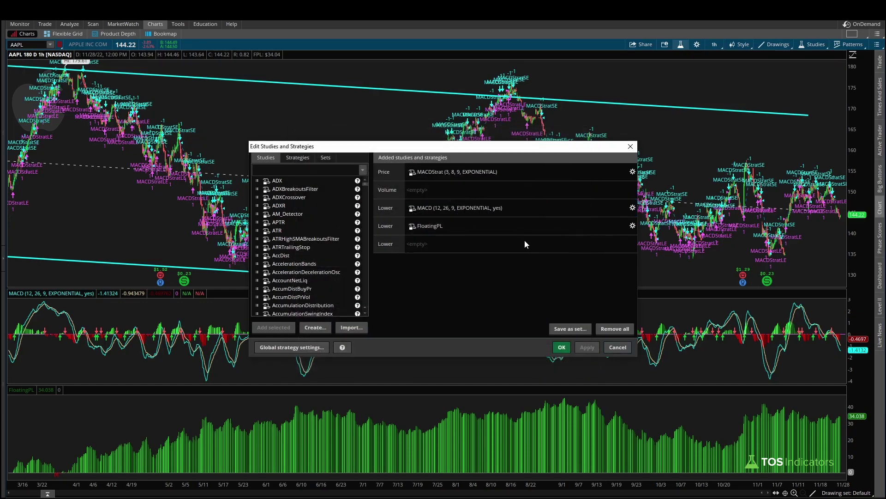
pyautogui.doubleClick(485, 174)
pyautogui.doubleClick(455, 170)
pyautogui.write('112')
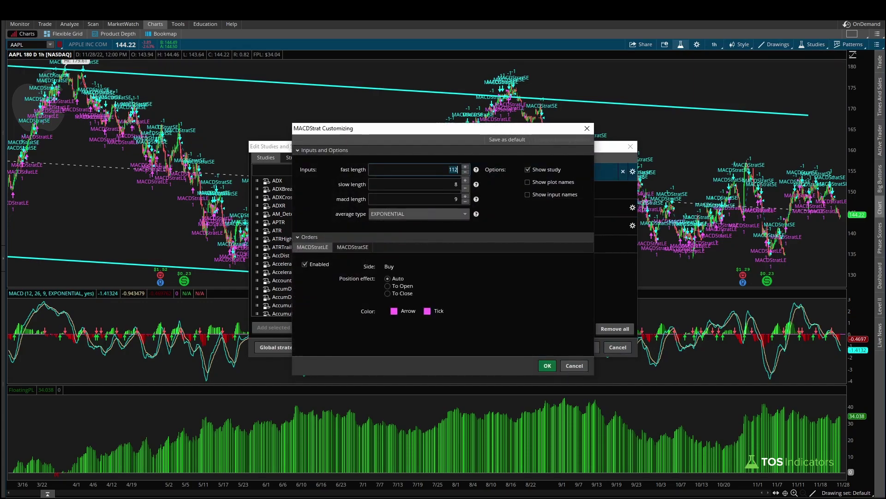
pyautogui.press('Tab')
pyautogui.write('26')
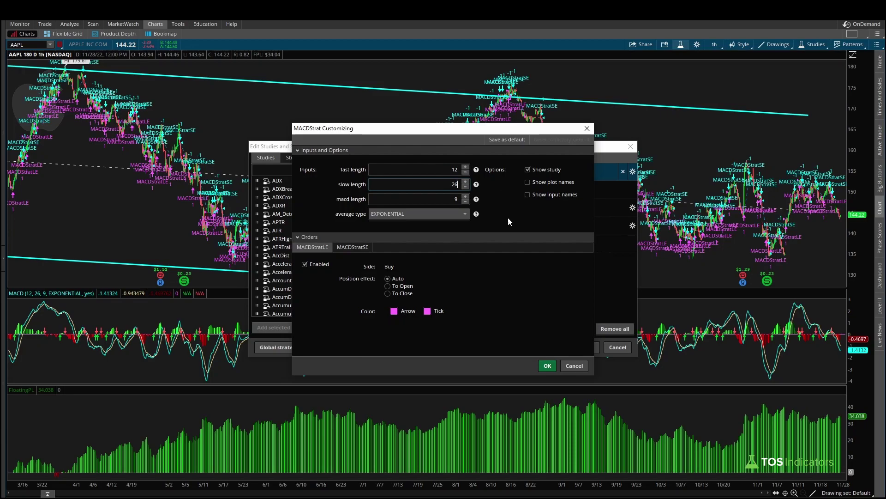
pyautogui.click(547, 366)
pyautogui.click(560, 347)
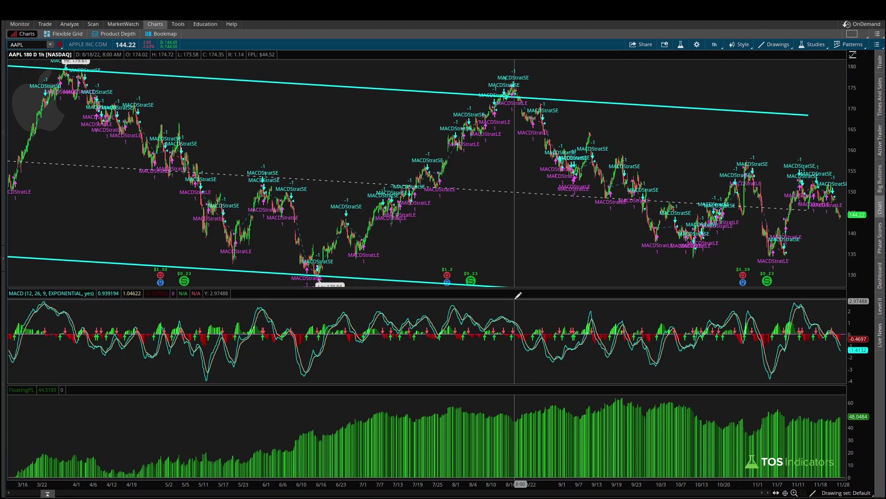
pyautogui.moveTo(227, 444); pyautogui.dragTo(445, 407)
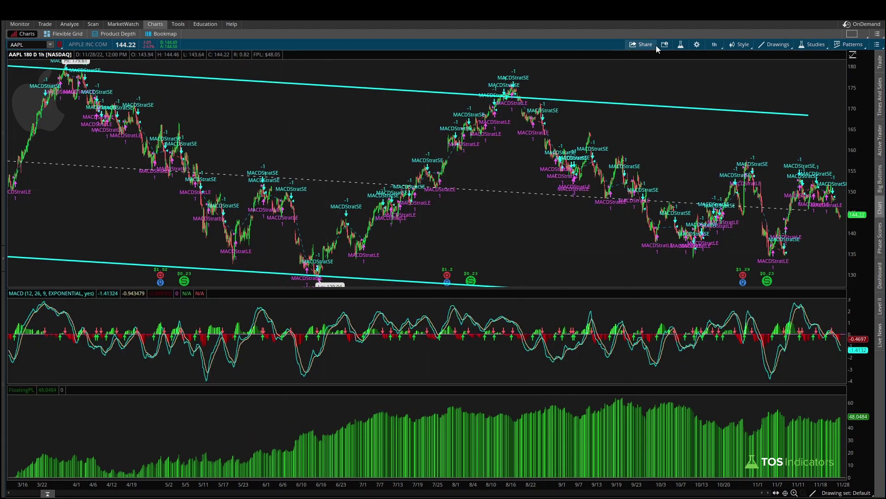
# - Set the MACDStrat MACD length to 50 with the SIMPLE average type and apply it to the chart
pyautogui.click(682, 46)
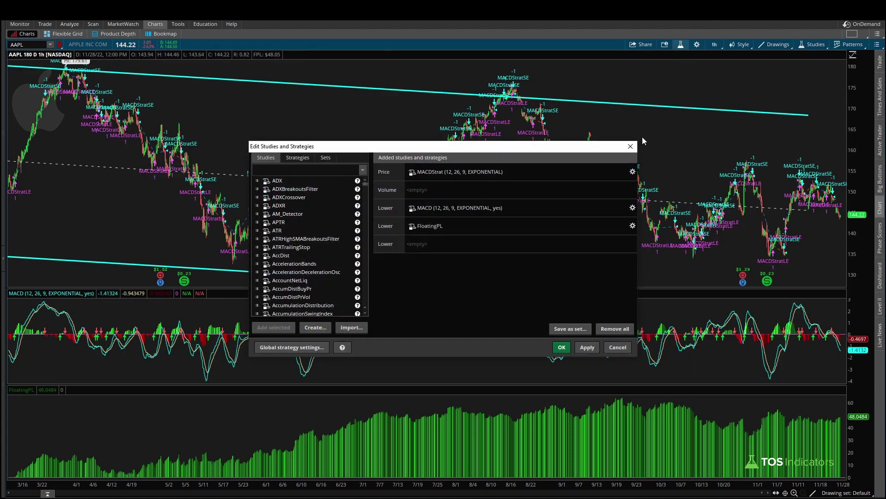
pyautogui.doubleClick(453, 172)
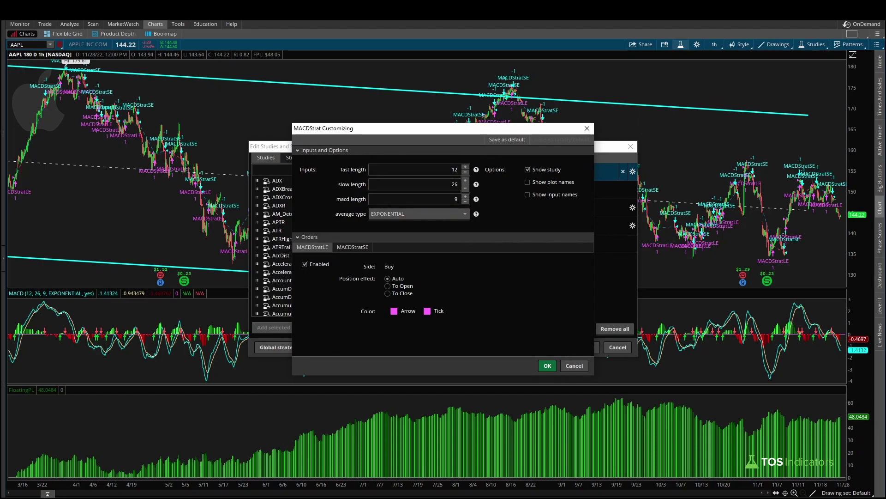
pyautogui.click(454, 199)
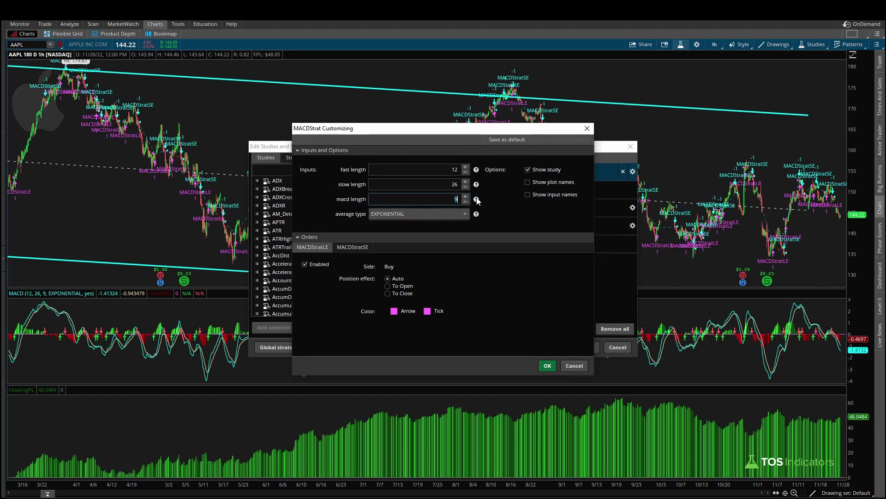
pyautogui.write('50')
pyautogui.click(425, 226)
pyautogui.click(403, 237)
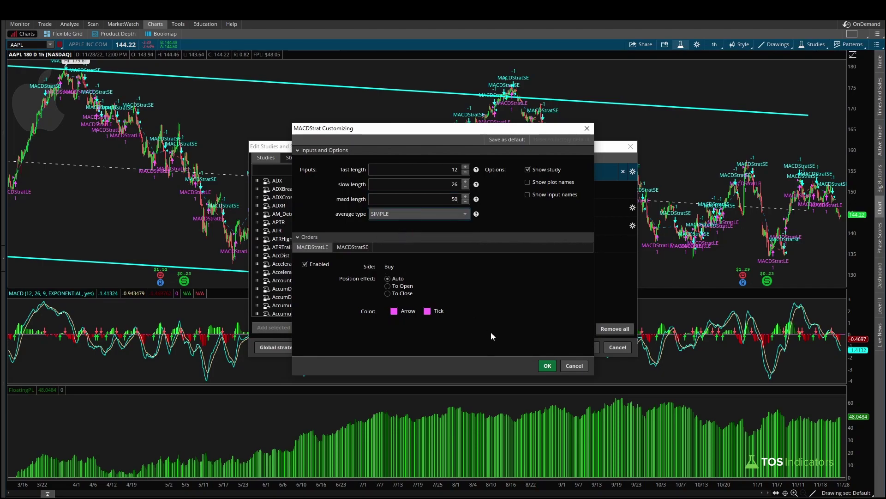
pyautogui.click(544, 366)
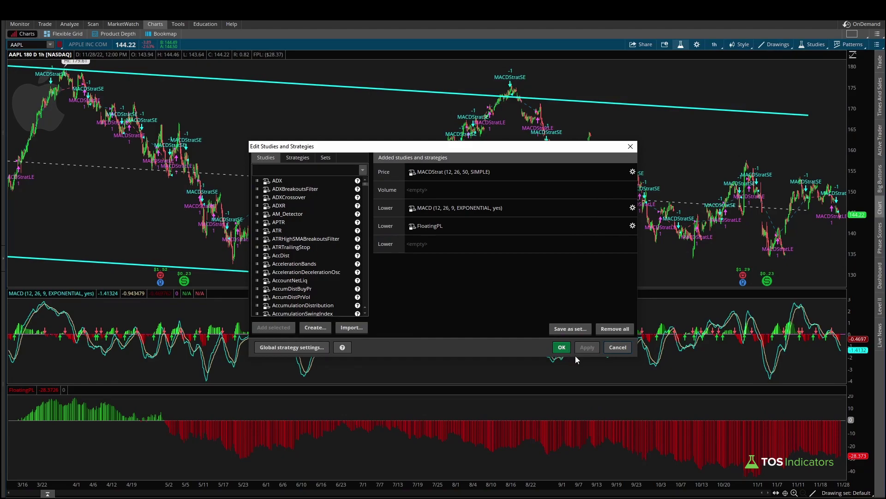
# - Set the MACDStrat MACD length to 5 with the EXPONENTIAL average type, apply it and close the studies dialog
pyautogui.doubleClick(480, 212)
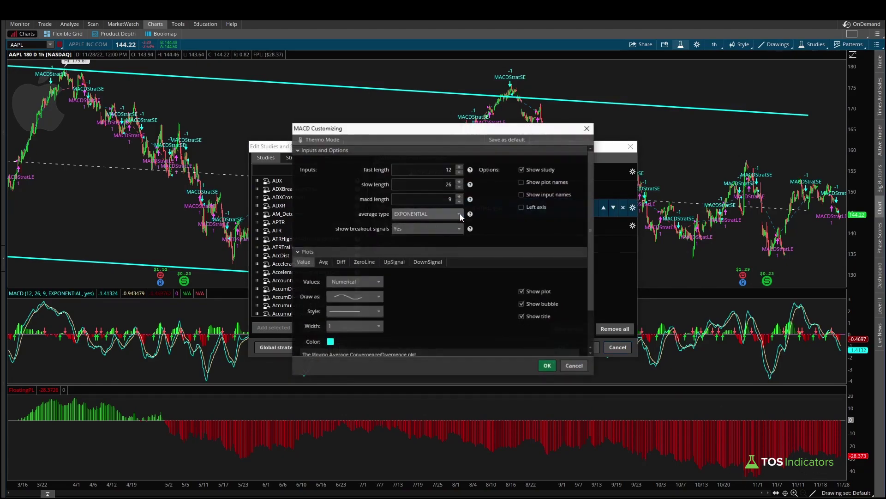
pyautogui.press('Escape')
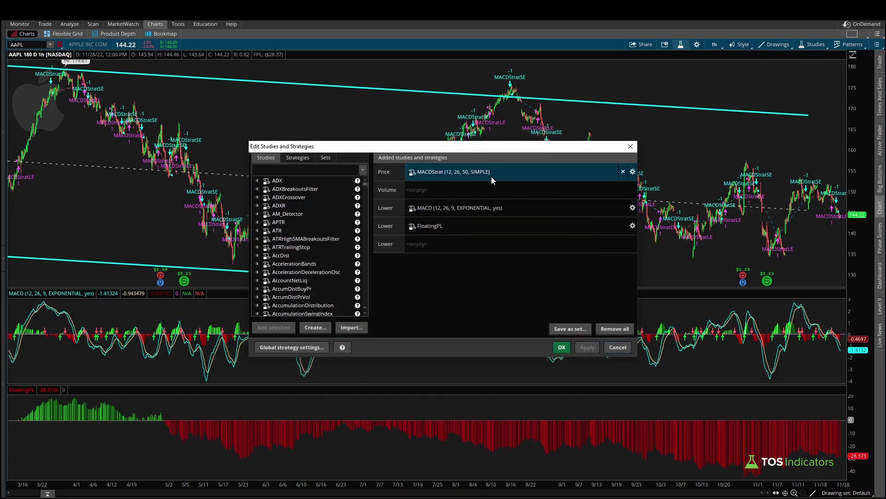
pyautogui.doubleClick(492, 176)
pyautogui.doubleClick(454, 199)
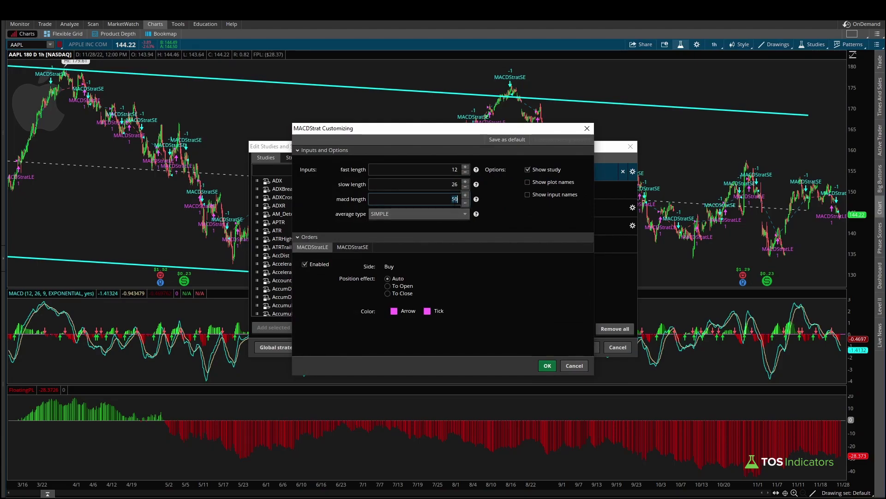
pyautogui.press('BackSpace')
pyautogui.write('5')
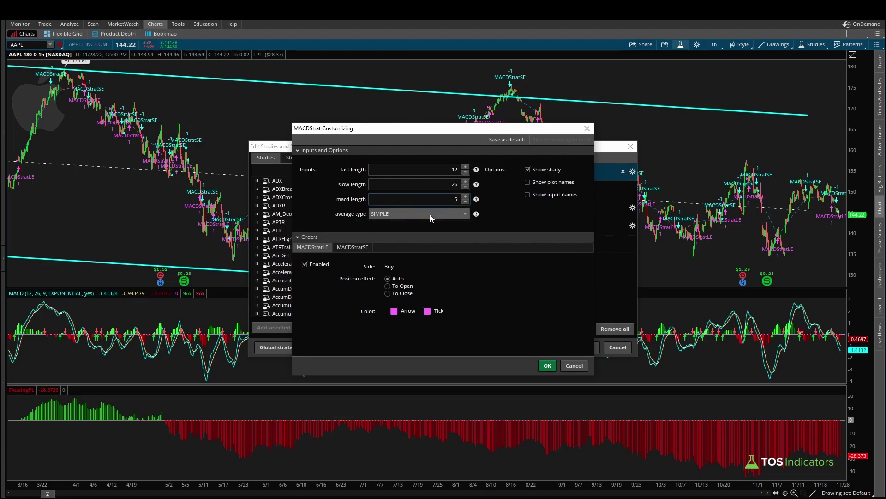
pyautogui.click(431, 215)
pyautogui.click(413, 229)
pyautogui.click(548, 365)
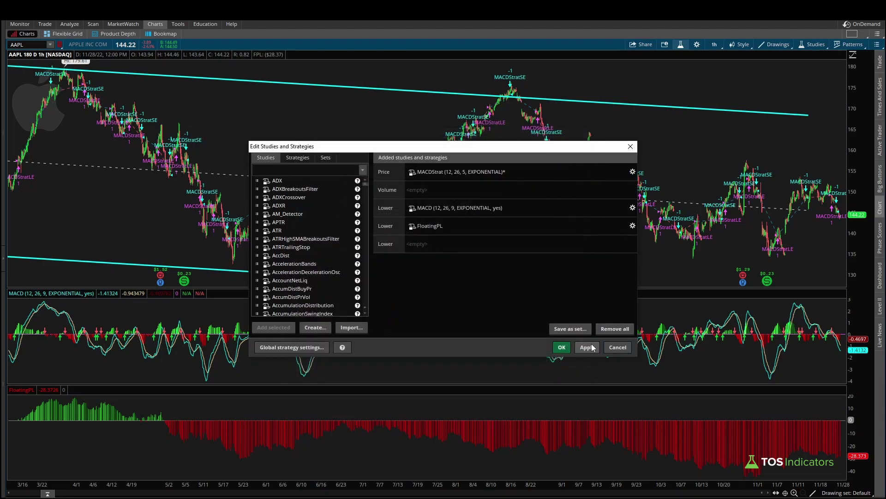
pyautogui.click(587, 347)
pyautogui.click(561, 347)
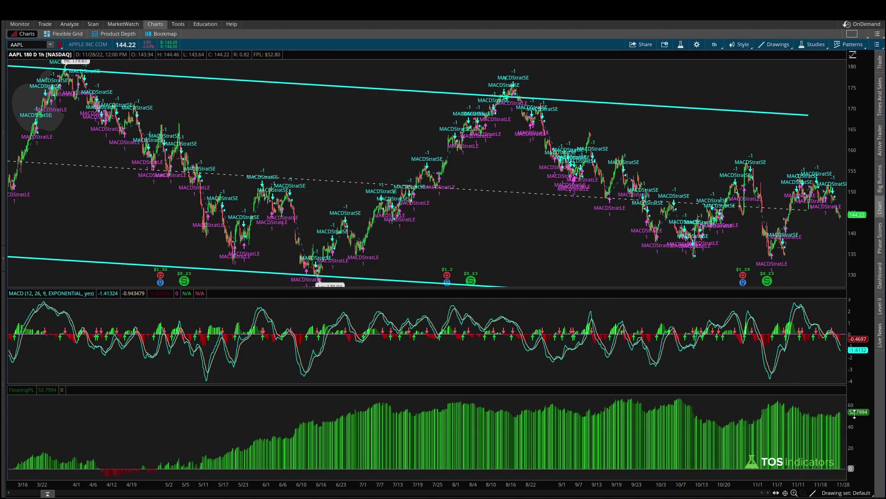
# - Examine the latest FloatingPL value and review the MACDStrat length and average type inputs in its settings
pyautogui.moveTo(874, 424)
pyautogui.mouseDown()
pyautogui.moveTo(868, 429)
pyautogui.moveTo(861, 401)
pyautogui.moveTo(871, 422)
pyautogui.mouseUp()
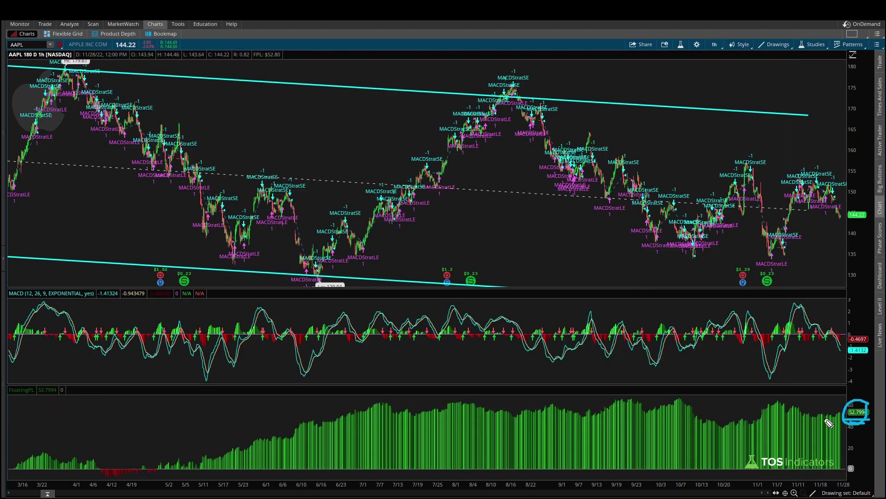
pyautogui.moveTo(824, 372)
pyautogui.mouseDown()
pyautogui.moveTo(840, 413)
pyautogui.moveTo(834, 397)
pyautogui.mouseUp()
pyautogui.click(681, 45)
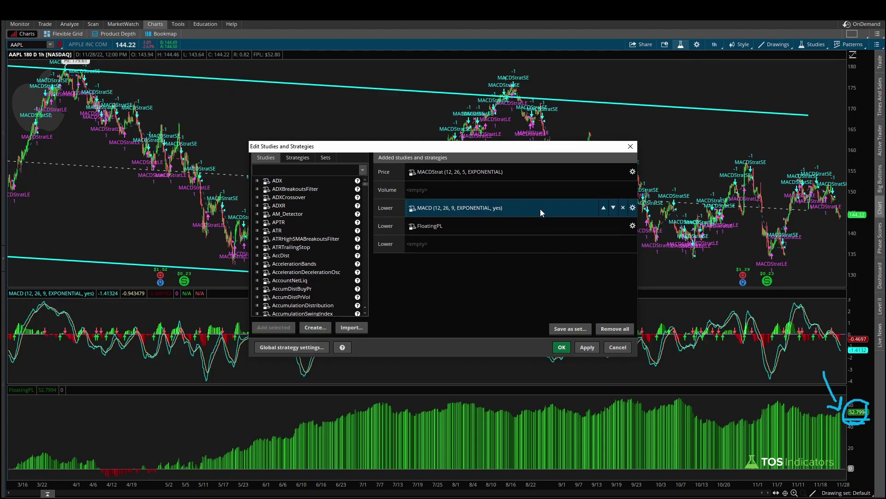
pyautogui.doubleClick(479, 172)
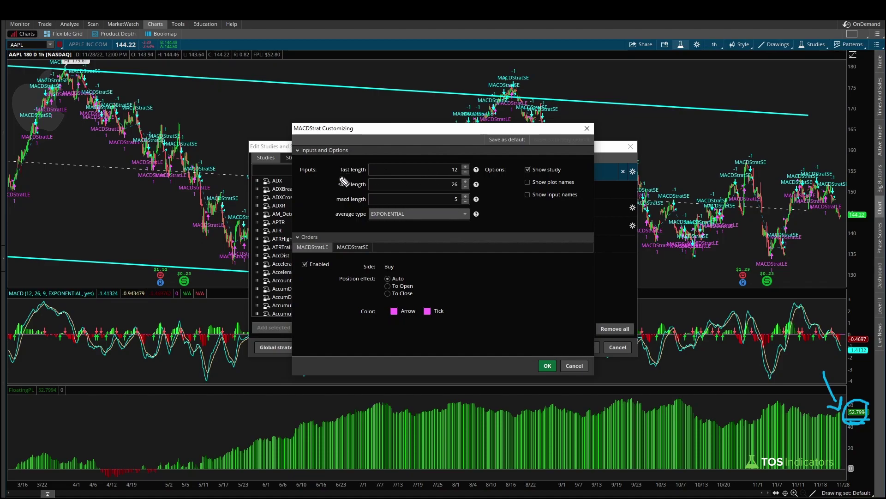
pyautogui.hotkey('ctrl', '2')
pyautogui.moveTo(340, 175)
pyautogui.mouseDown()
pyautogui.moveTo(369, 177)
pyautogui.moveTo(375, 192)
pyautogui.moveTo(368, 203)
pyautogui.moveTo(420, 223)
pyautogui.mouseUp()
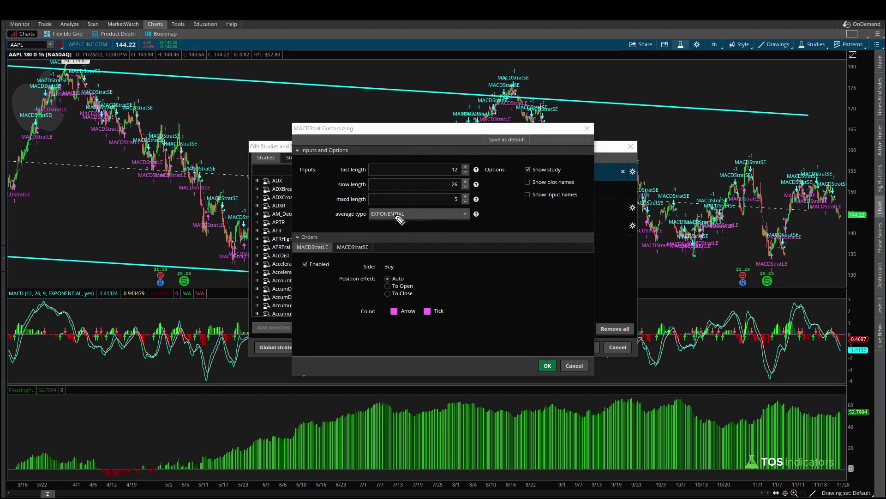
pyautogui.press('Return')
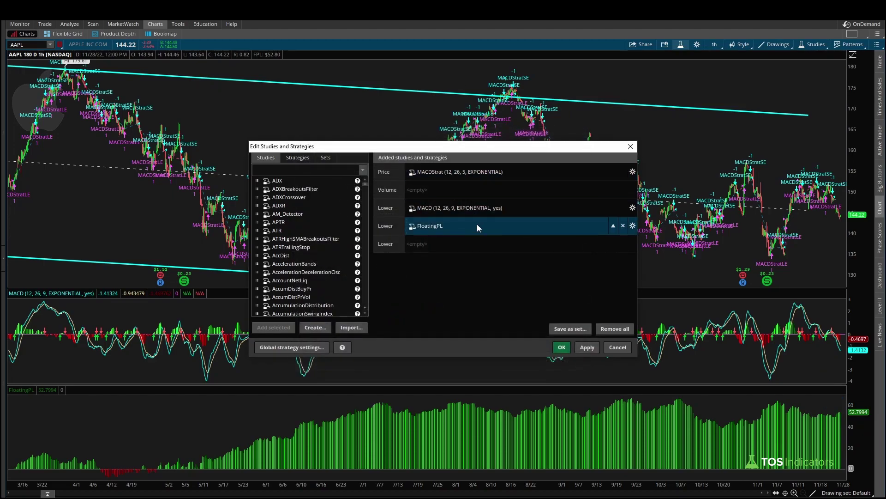
# - View the list of available strategies, close the studies dialog and examine the MACD and FloatingPL plots
pyautogui.click(299, 158)
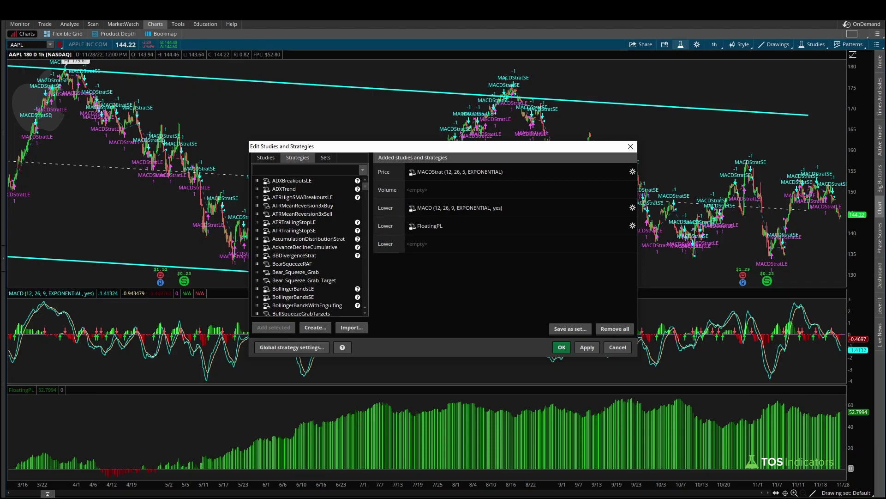
pyautogui.press('Escape')
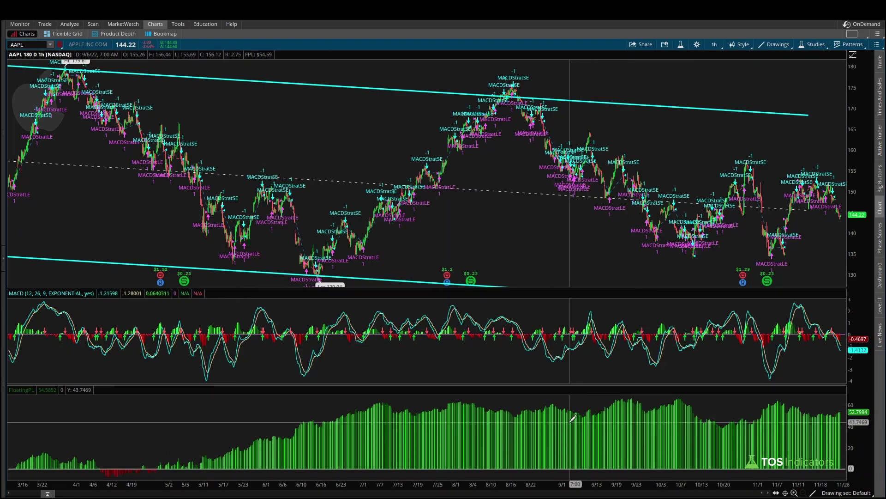
pyautogui.moveTo(300, 344); pyautogui.dragTo(330, 339)
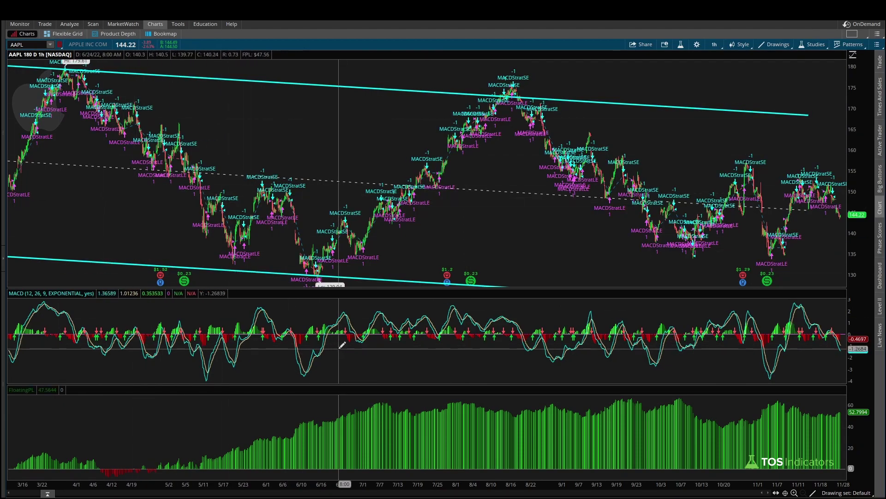
# - Switch the AAPL chart to daily bars and set its time interval to 1 year
pyautogui.click(714, 45)
pyautogui.click(680, 161)
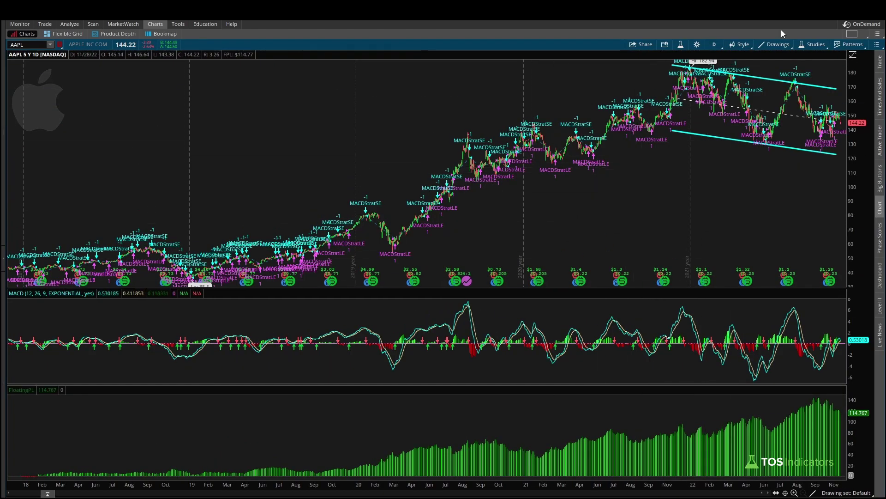
pyautogui.click(714, 44)
pyautogui.click(708, 59)
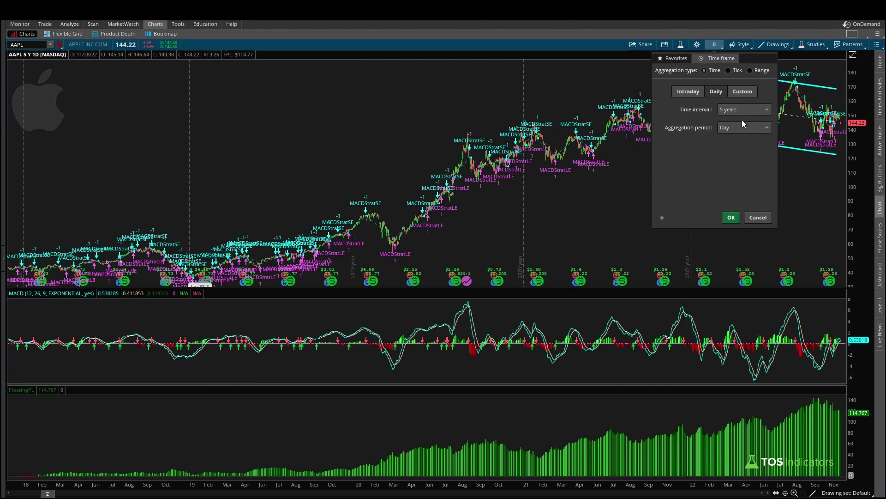
pyautogui.click(743, 115)
pyautogui.scroll(2, 740, 139)
pyautogui.click(737, 180)
pyautogui.click(731, 217)
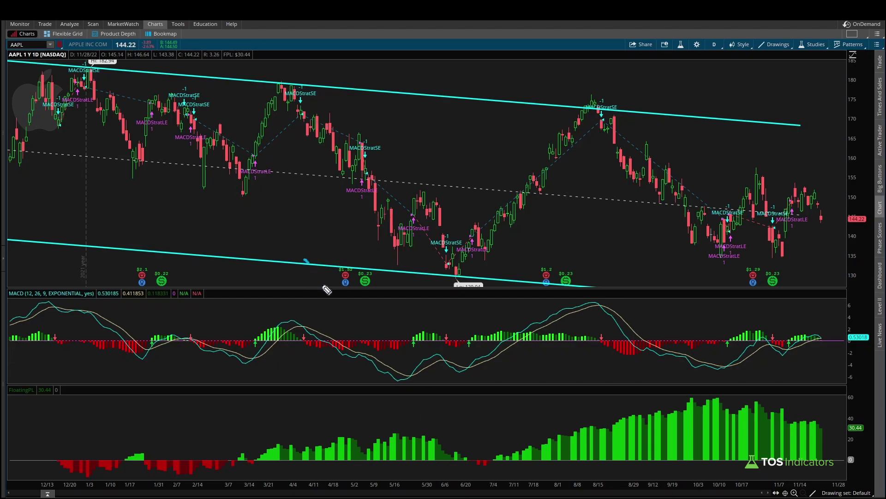
# - Draw freehand arrows to the April MACD plot and the mid-March price low, and mark the long entry there with two short lines
pyautogui.moveTo(304, 261); pyautogui.dragTo(328, 335)
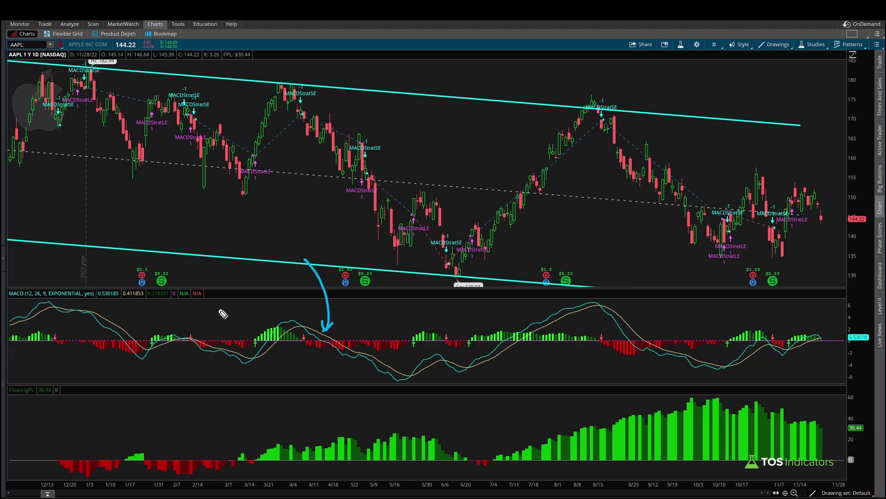
pyautogui.moveTo(202, 267)
pyautogui.mouseDown()
pyautogui.moveTo(234, 218)
pyautogui.moveTo(245, 215)
pyautogui.moveTo(246, 226)
pyautogui.mouseUp()
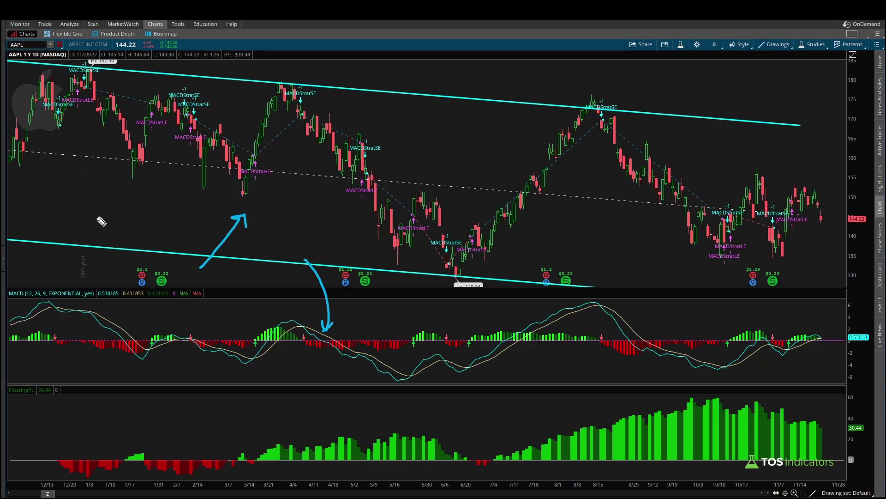
pyautogui.moveTo(272, 184)
pyautogui.mouseDown()
pyautogui.moveTo(216, 186)
pyautogui.moveTo(276, 191)
pyautogui.mouseUp()
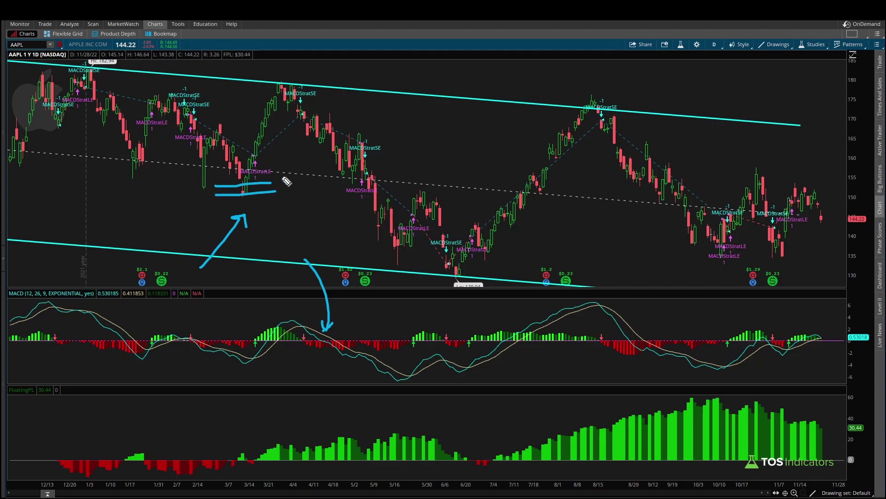